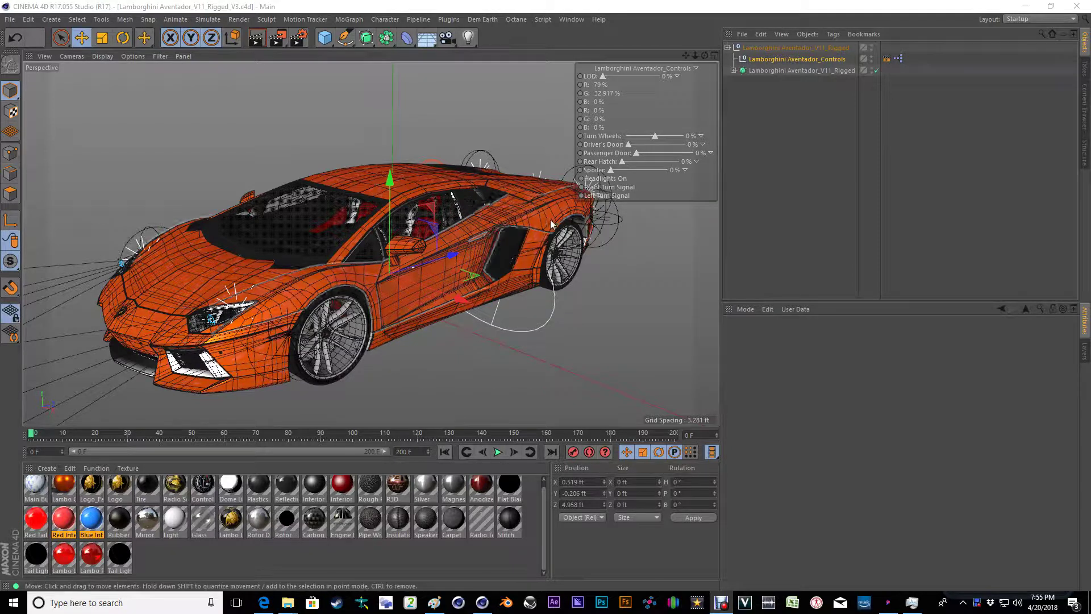
Select the top-level Lamborghini Aventador_V11_Rigged null and look over the viewport shading options without changing them.
alt+middle_drag(455, 281, 460, 285)
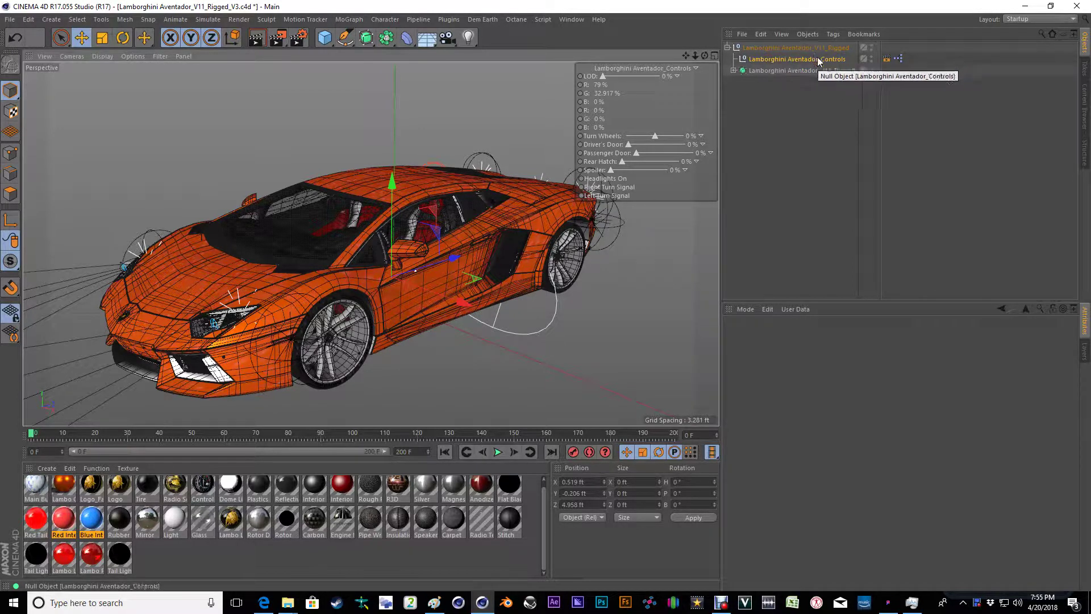
click(795, 49)
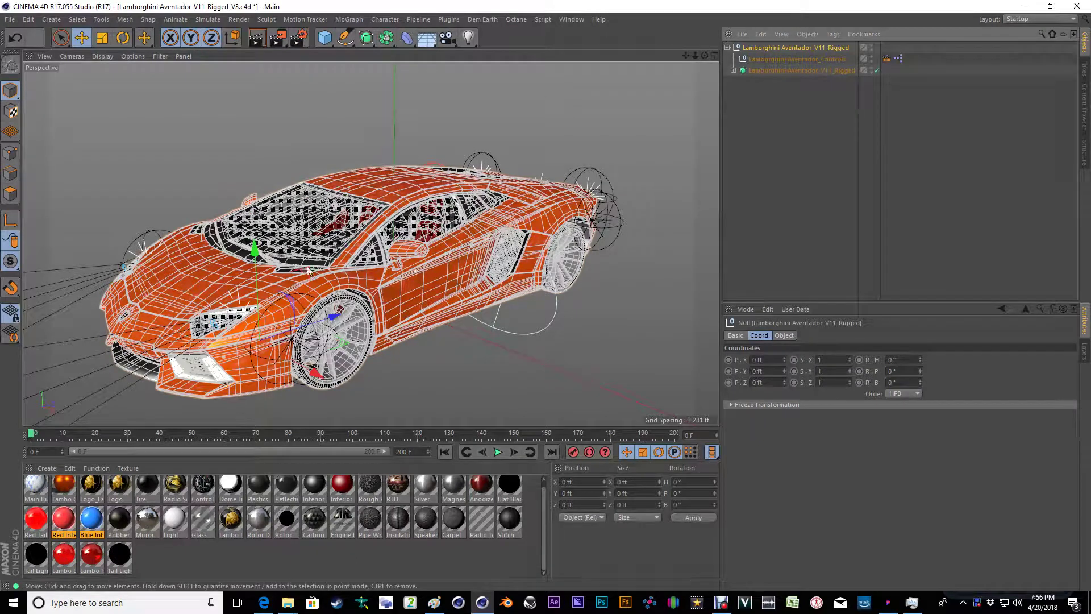
alt+drag(341, 268, 421, 258)
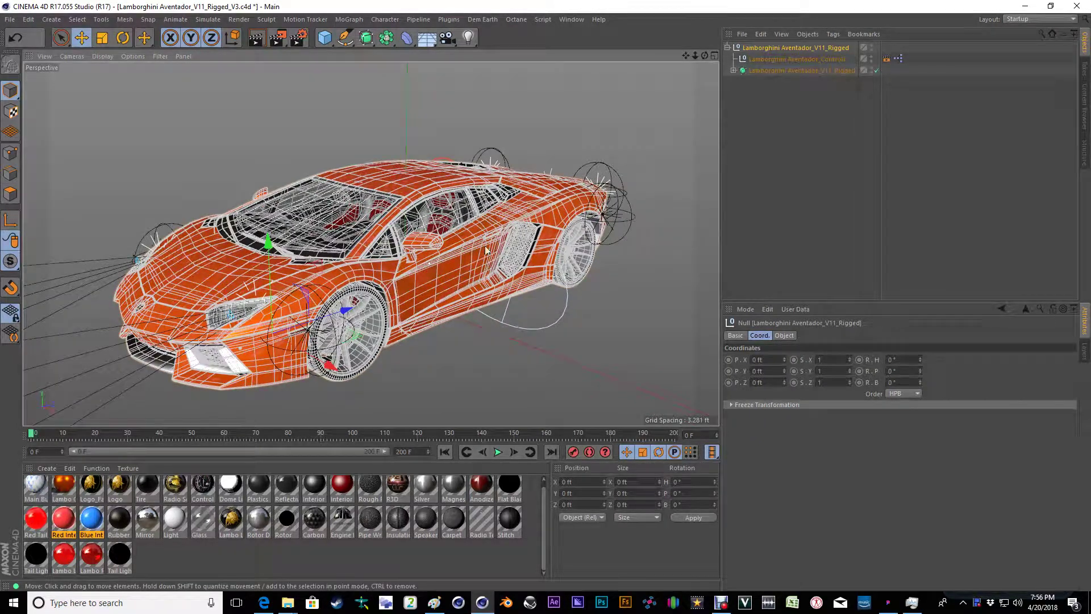
click(99, 56)
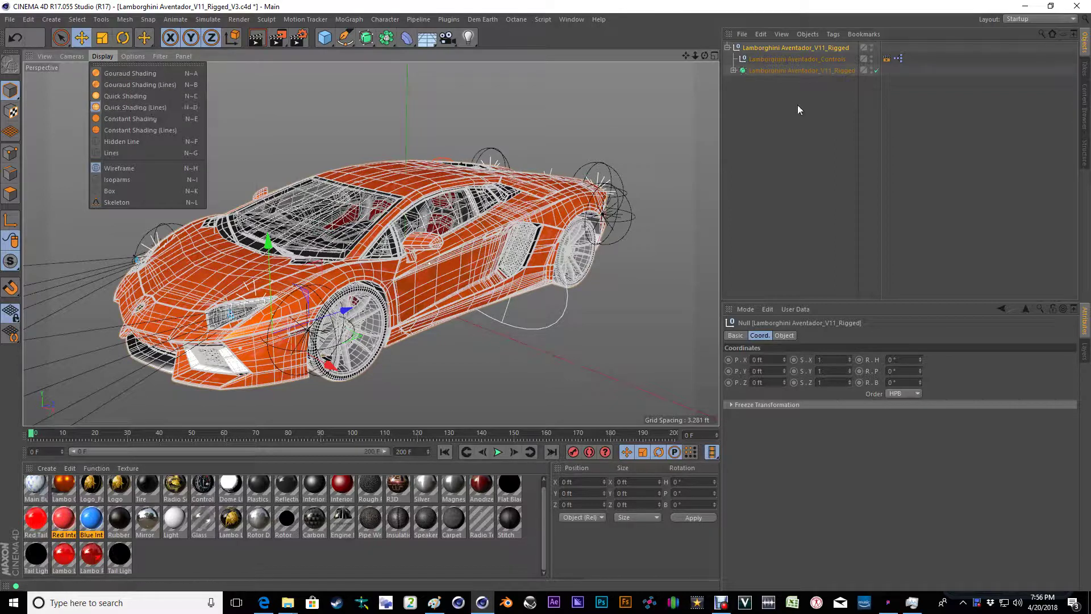
click(826, 110)
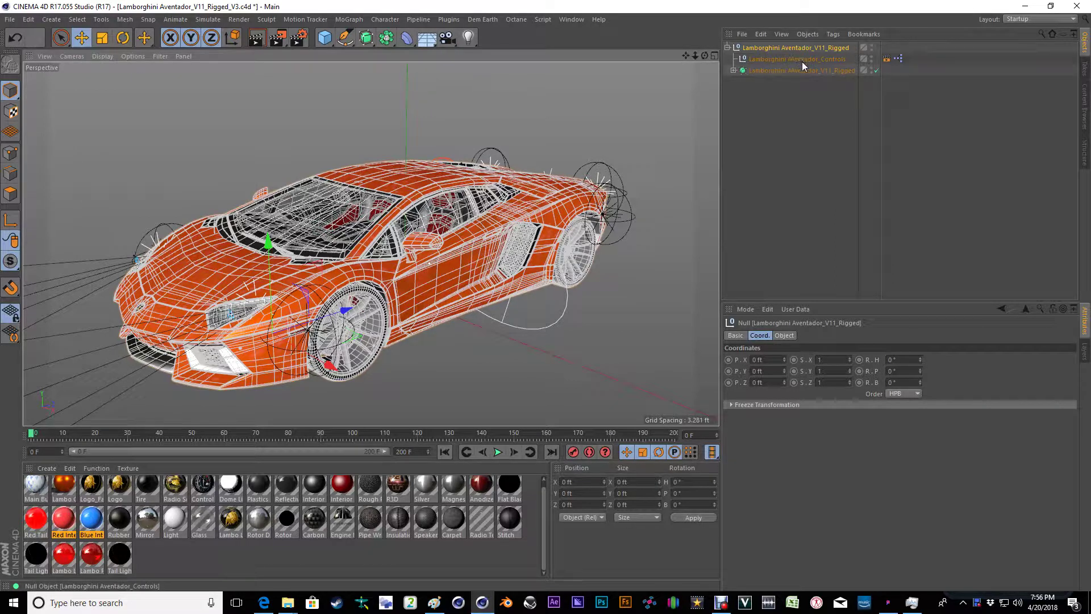
Remove the Lamborghini Aventador_Controls heads-up display from the viewport and enlarge the attribute area showing that null's controls.
click(786, 60)
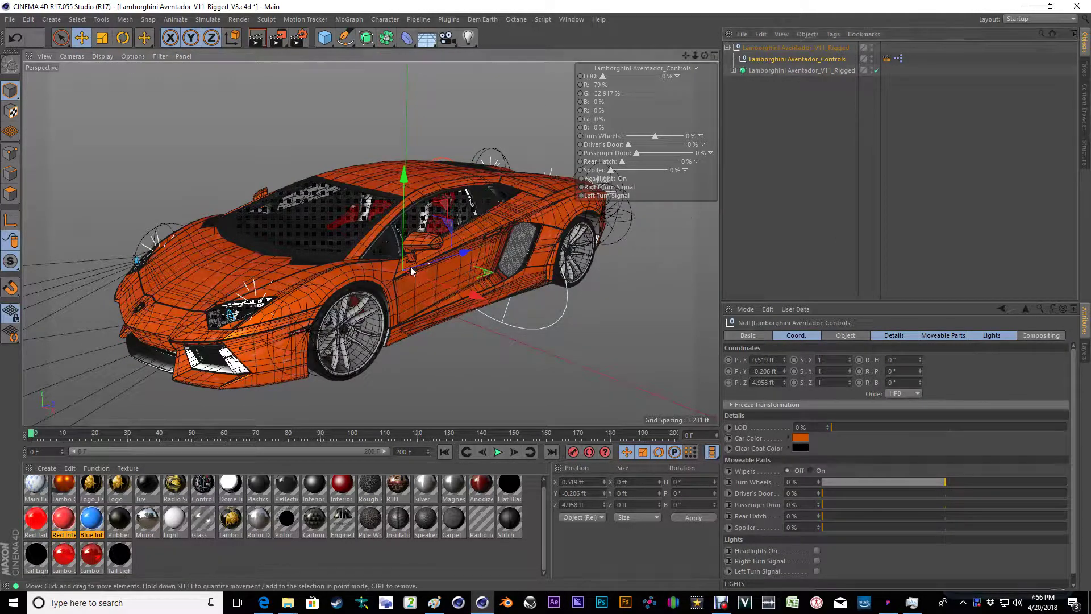
alt+middle_drag(410, 267, 395, 269)
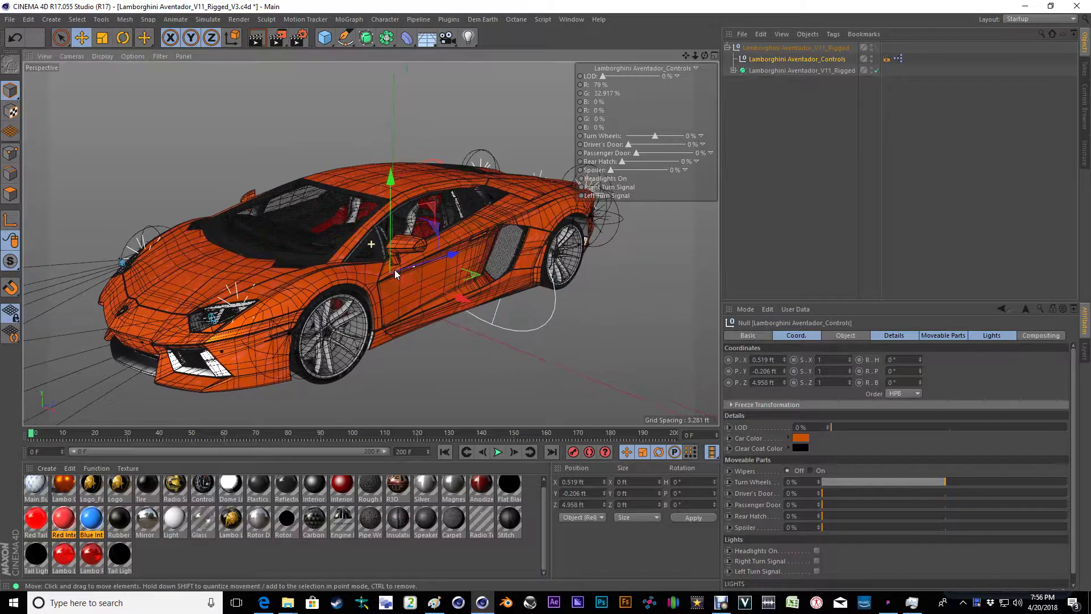
right_click(618, 69)
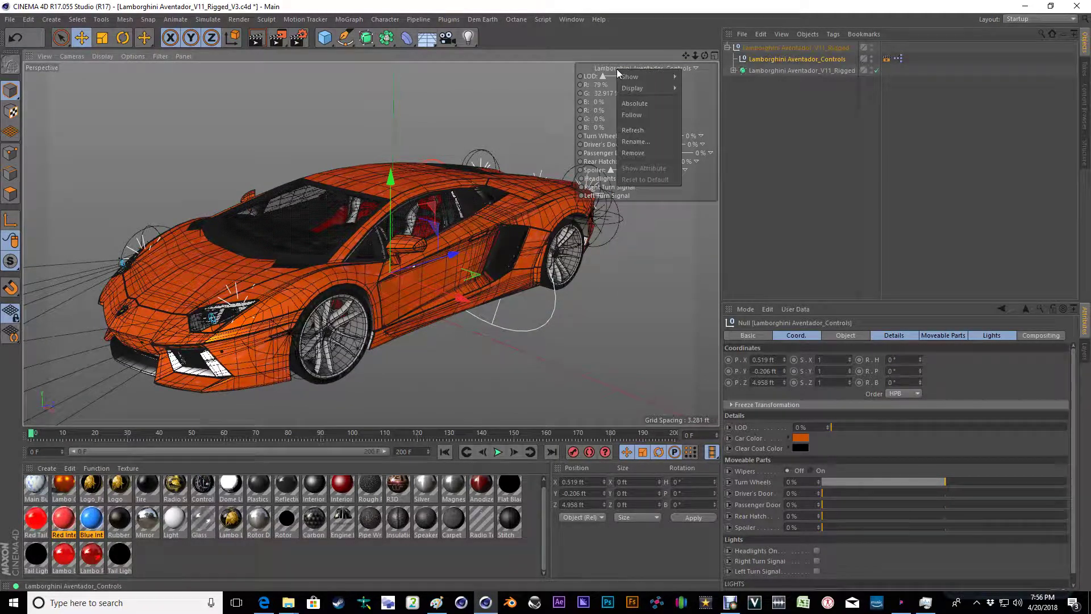
click(646, 153)
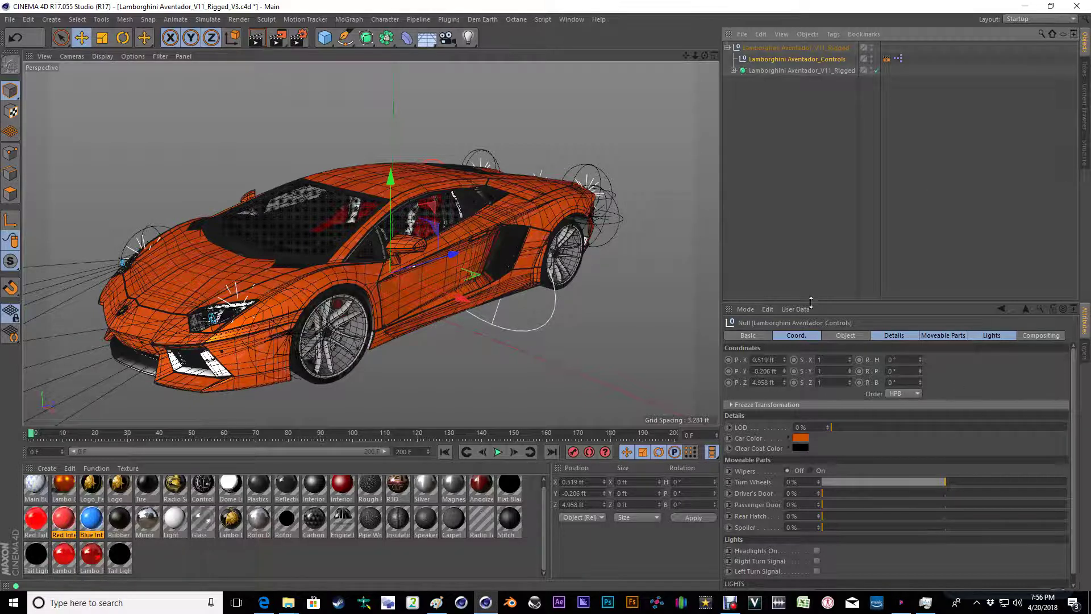
drag(811, 302, 827, 237)
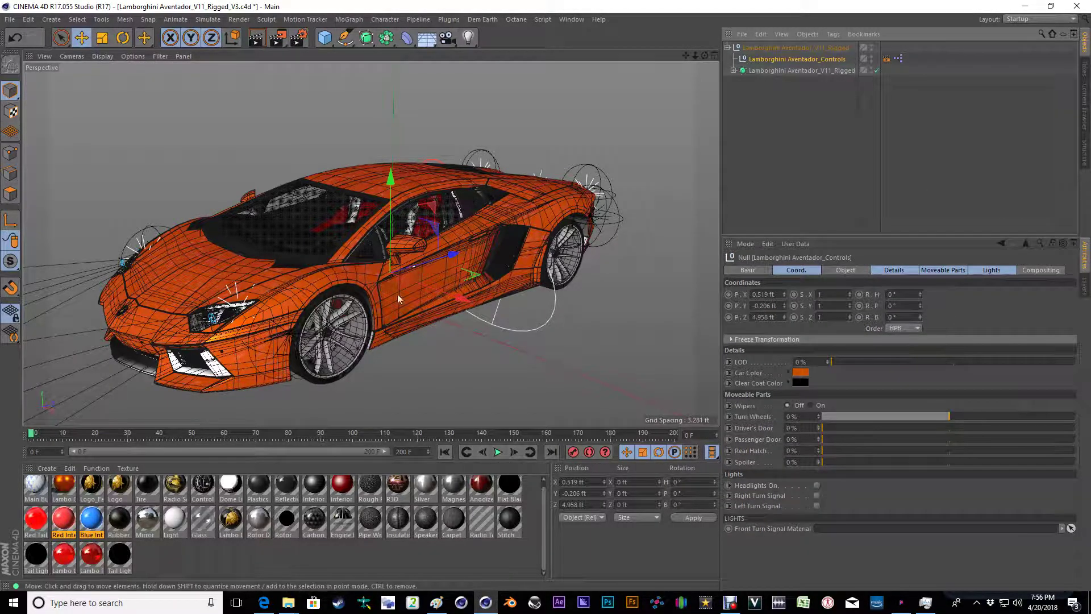
alt+middle_drag(334, 298, 347, 297)
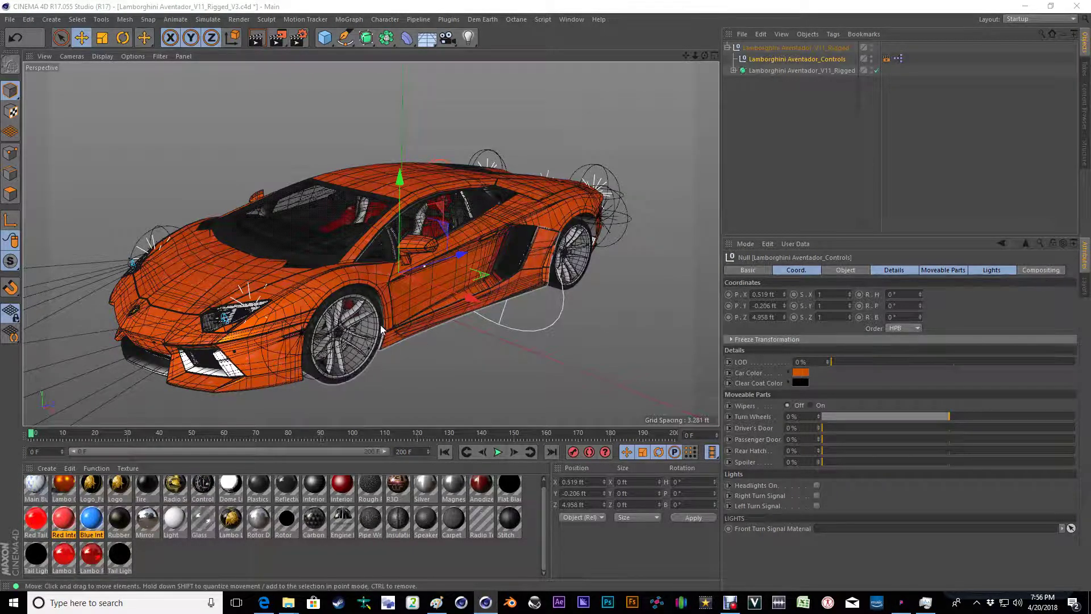
alt+middle_drag(373, 314, 380, 311)
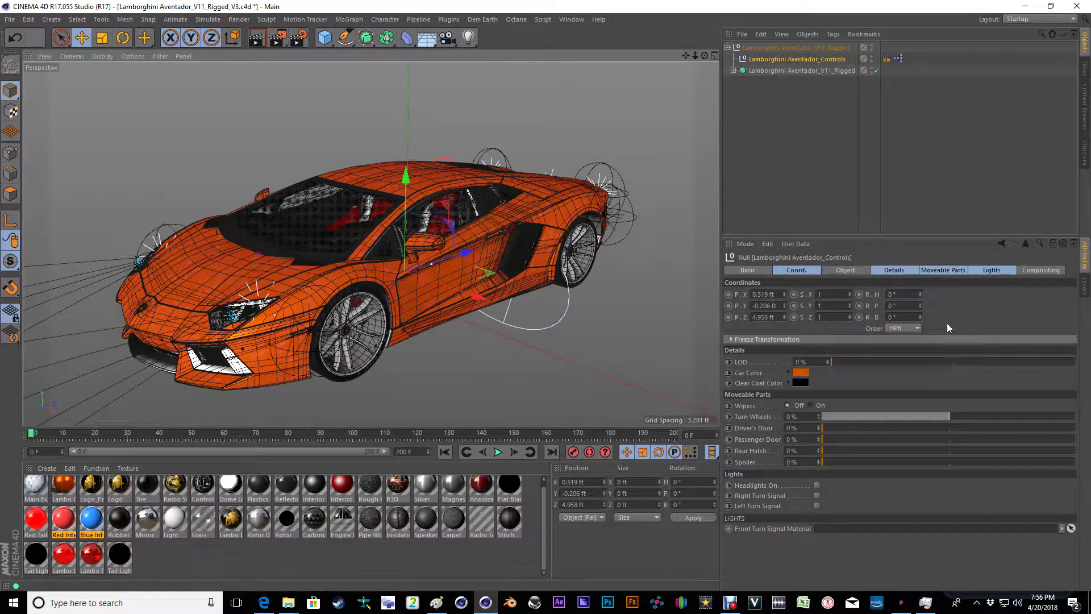
alt+drag(449, 272, 383, 274)
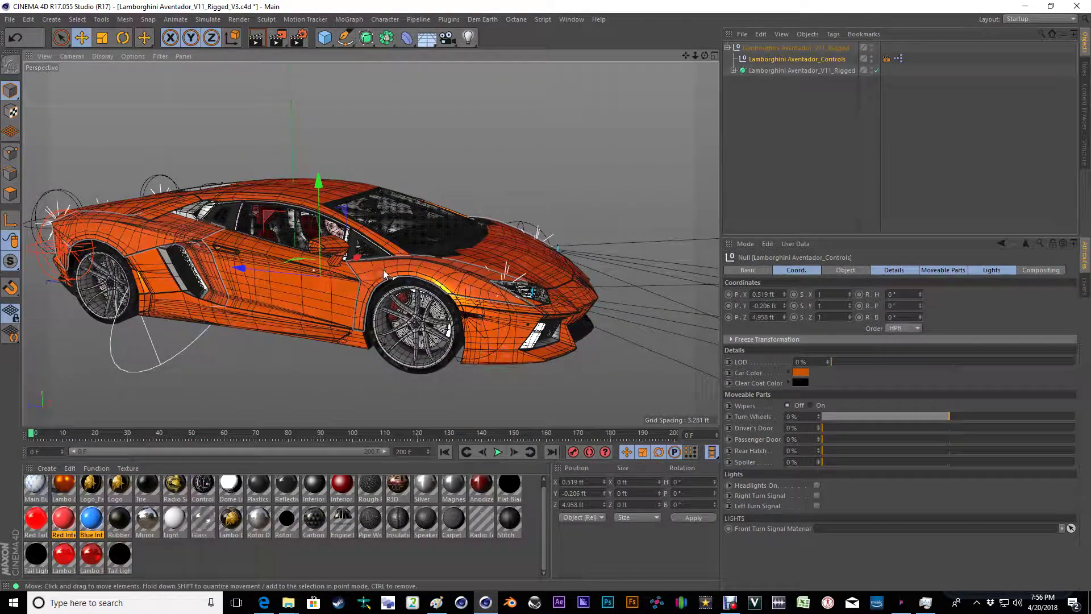
Select the rear license plate and inspect the Alpha channel of its R3D material.
alt+drag(495, 272, 394, 227)
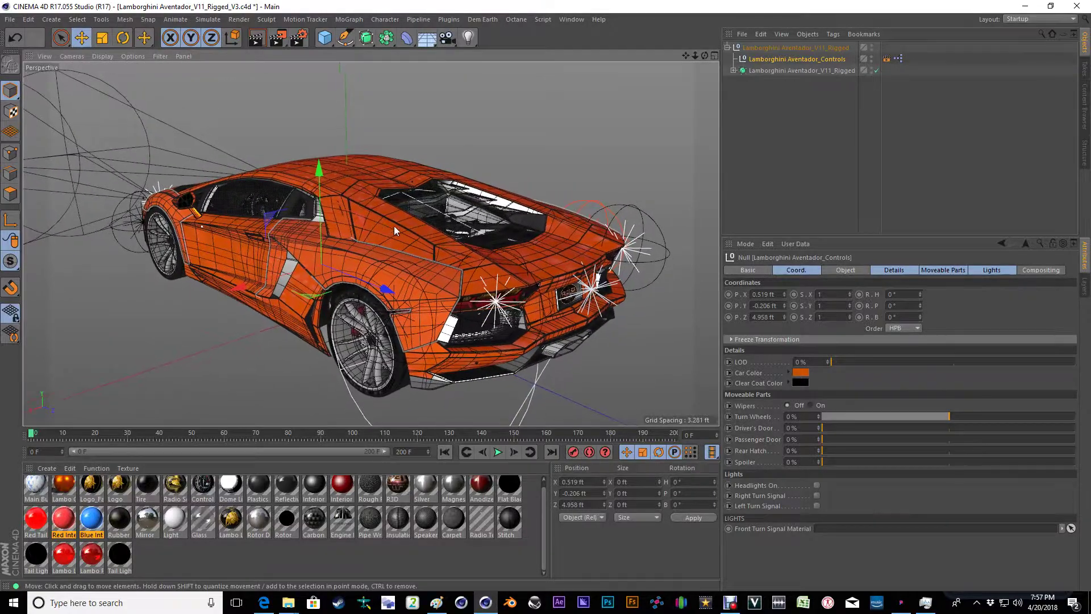
alt+drag(579, 284, 534, 288)
alt+middle_drag(534, 289, 372, 273)
alt+right_drag(372, 273, 490, 285)
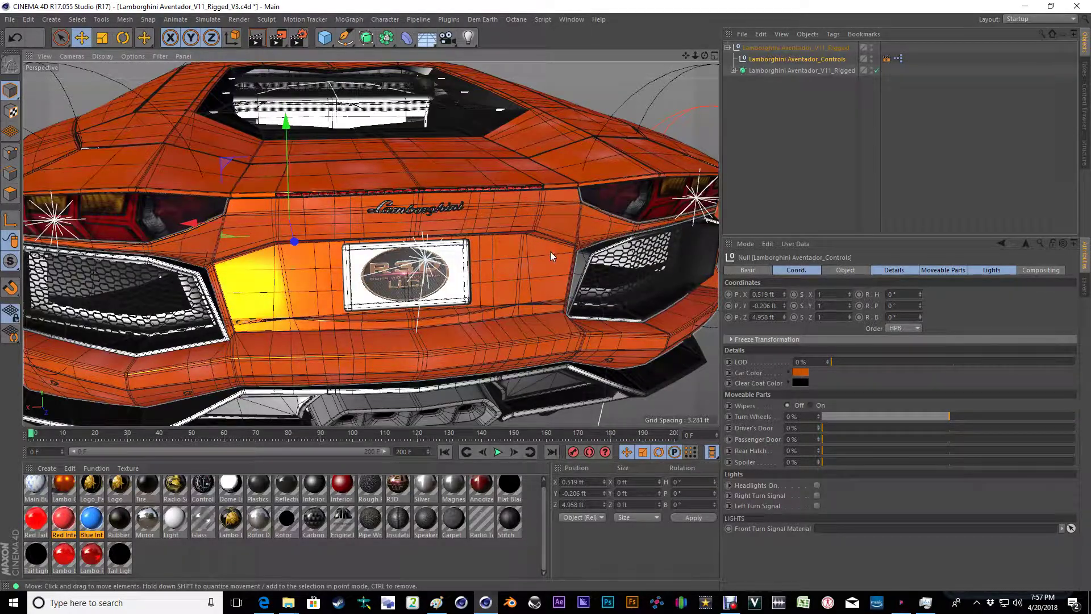
click(373, 287)
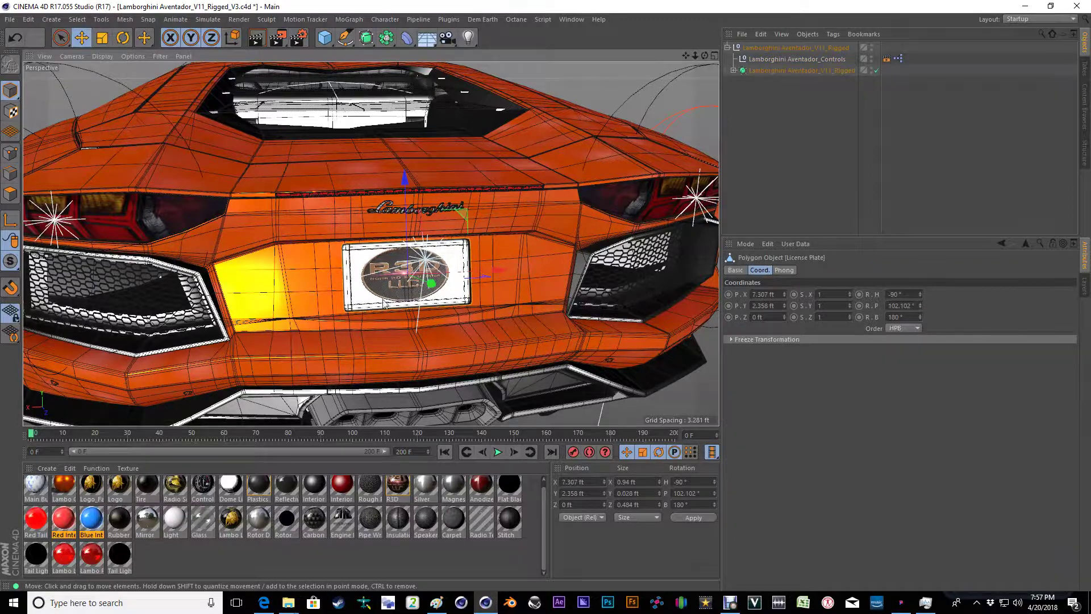
double_click(397, 484)
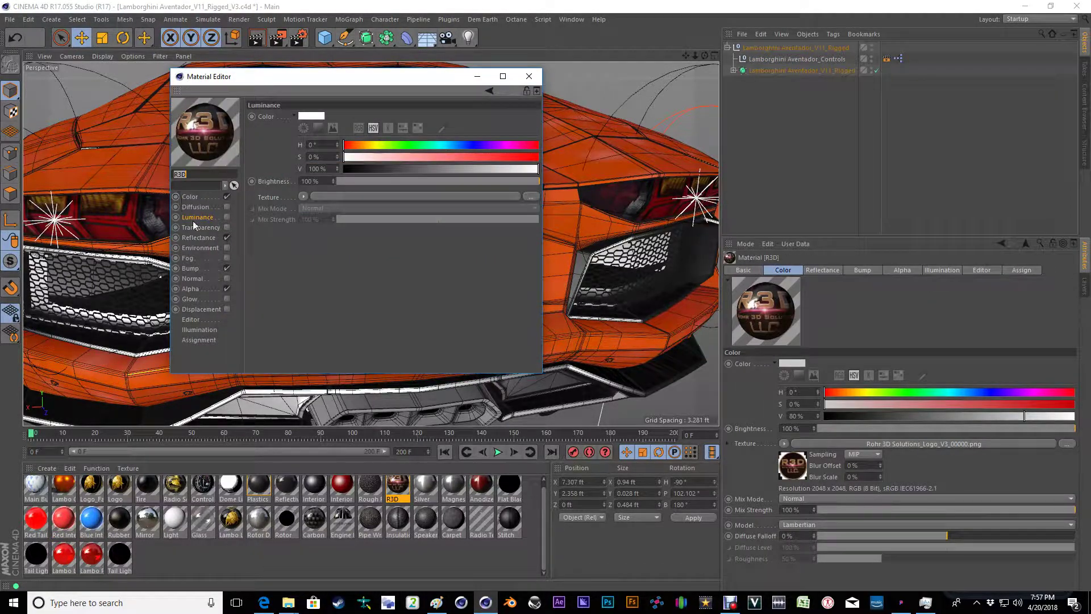
click(191, 290)
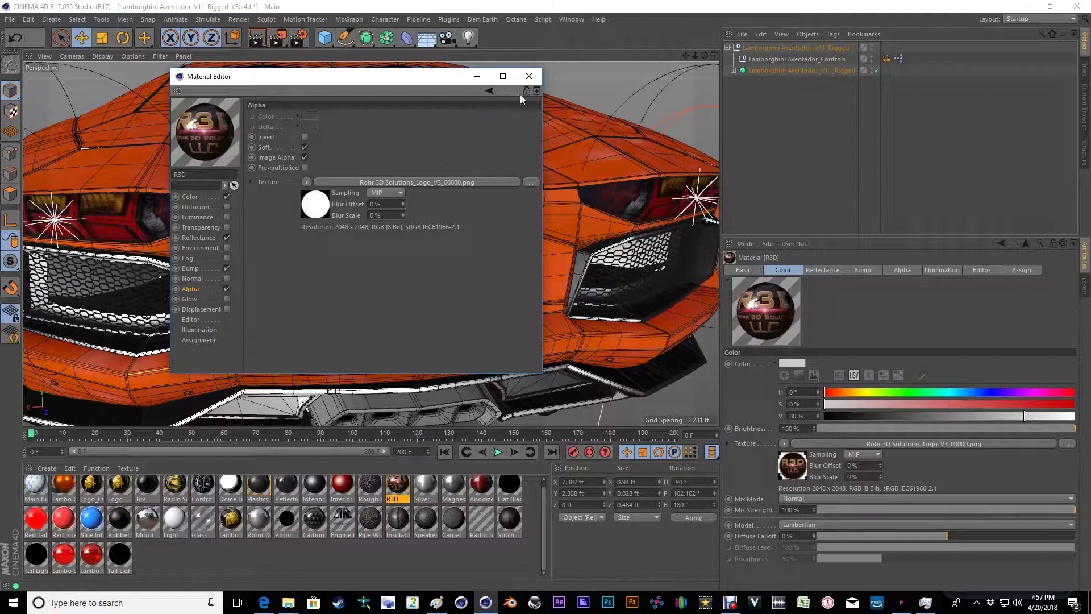
click(530, 79)
Open the XPresso setup of the Lamborghini Aventador_Controls null full-screen, examine its node connections, and close it.
scroll(525, 254, down, 6)
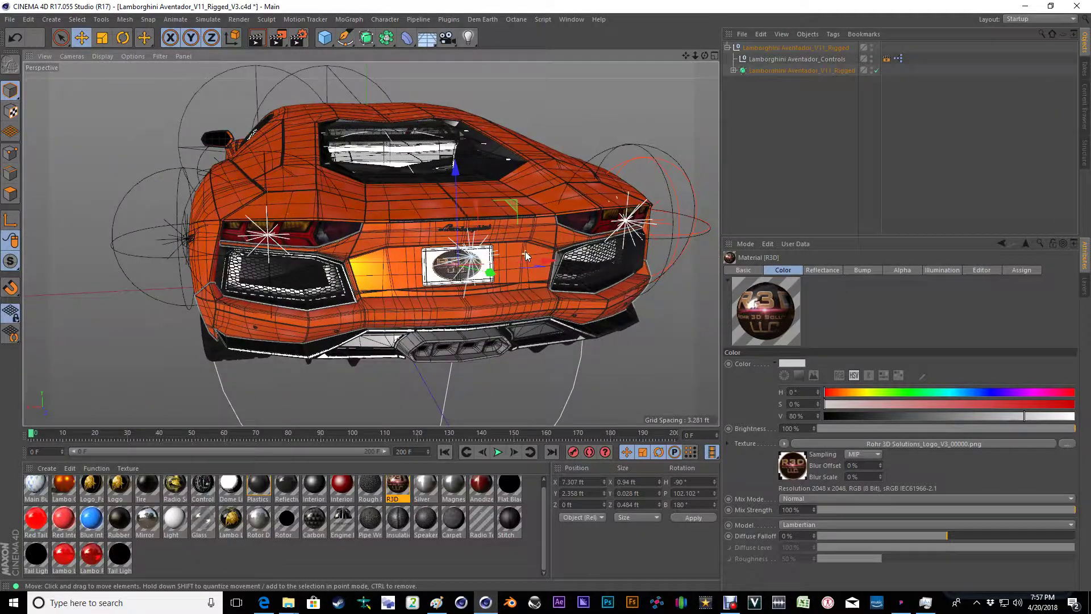
alt+drag(525, 254, 601, 222)
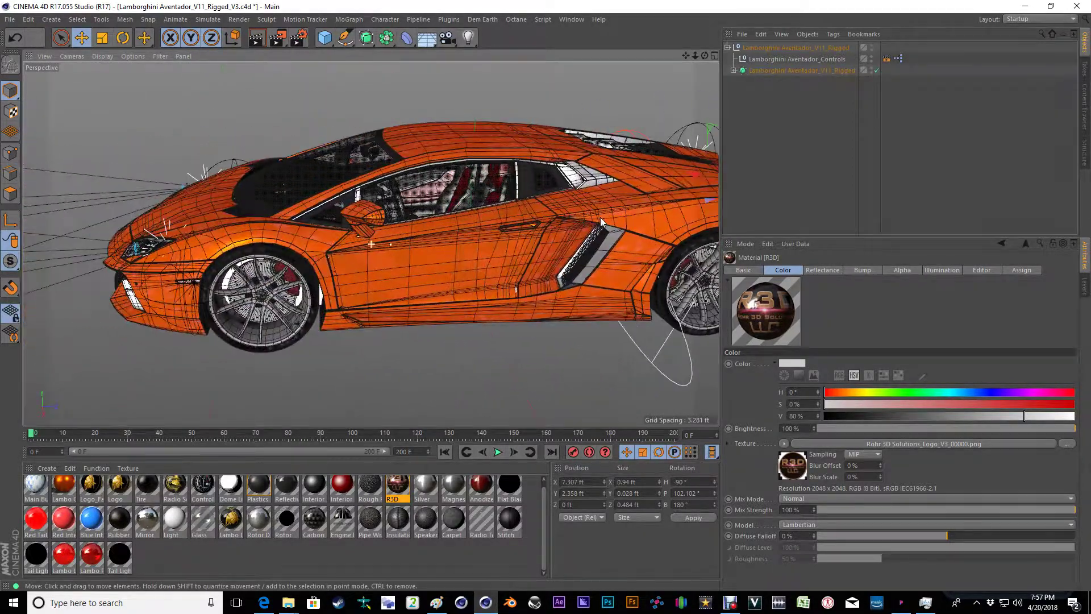
alt+drag(360, 238, 461, 199)
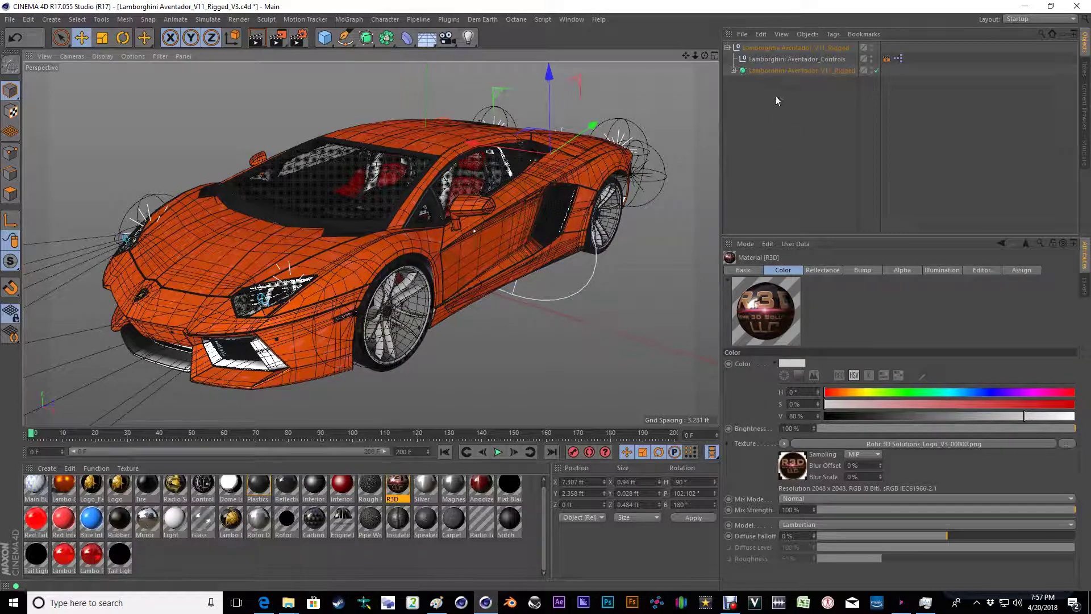
click(817, 60)
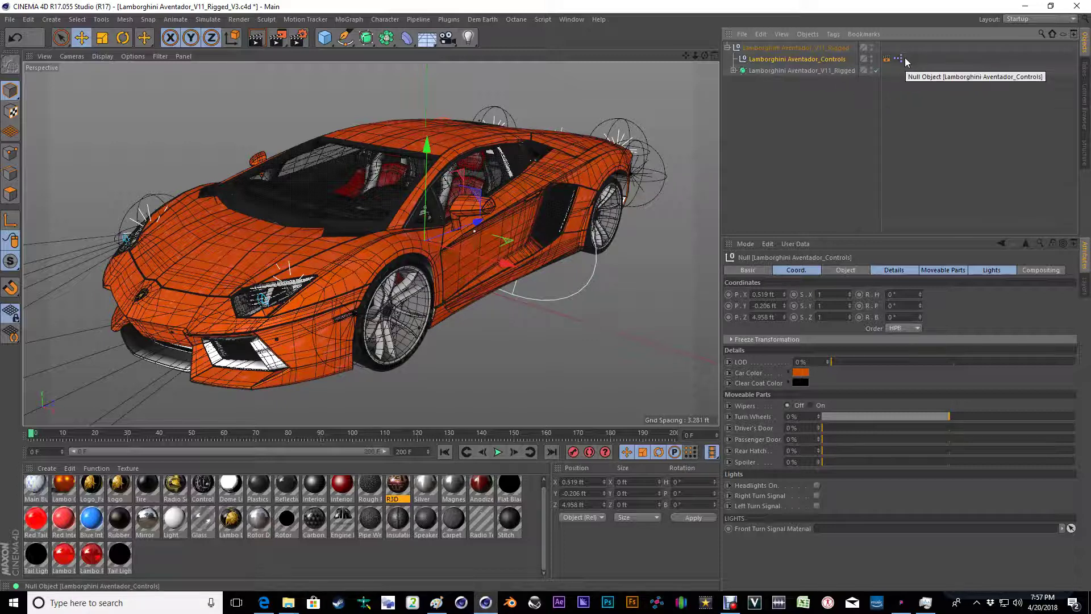
alt+middle_drag(540, 188, 533, 193)
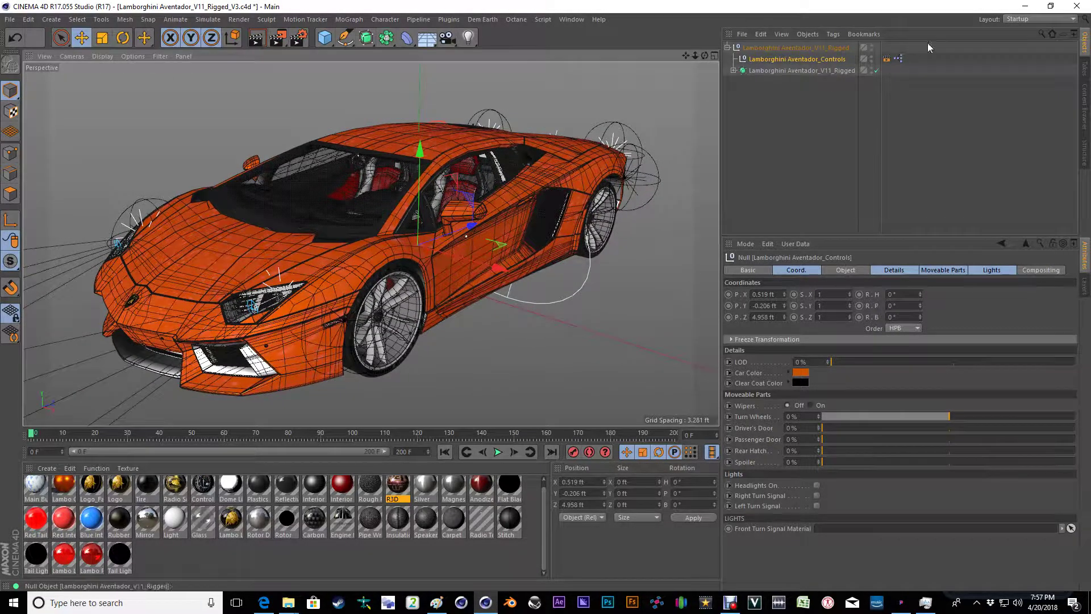
click(898, 60)
click(898, 59)
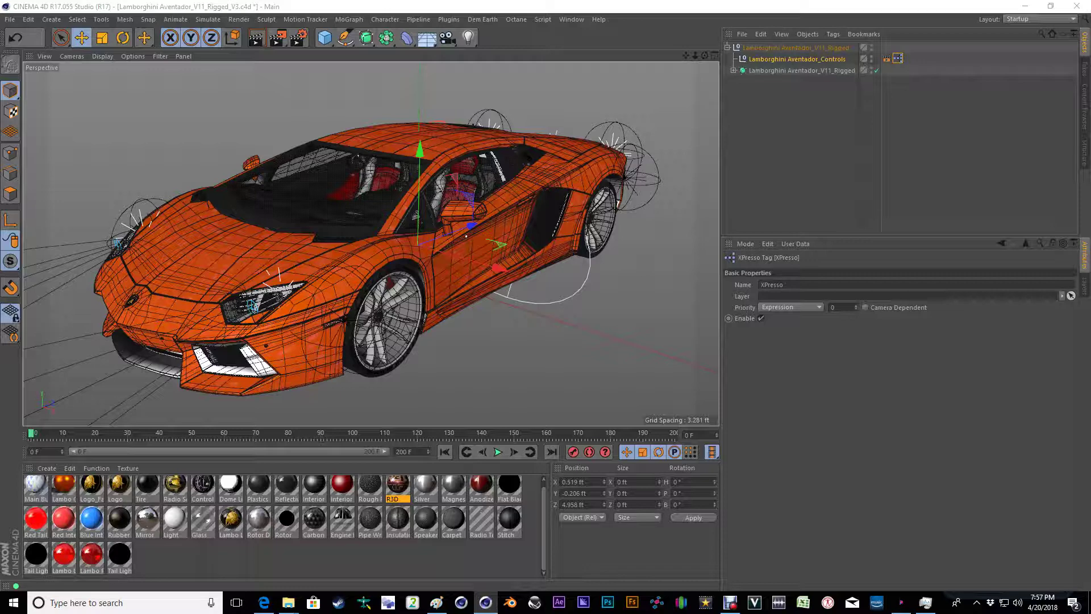
double_click(898, 59)
drag(660, 161, 383, 5)
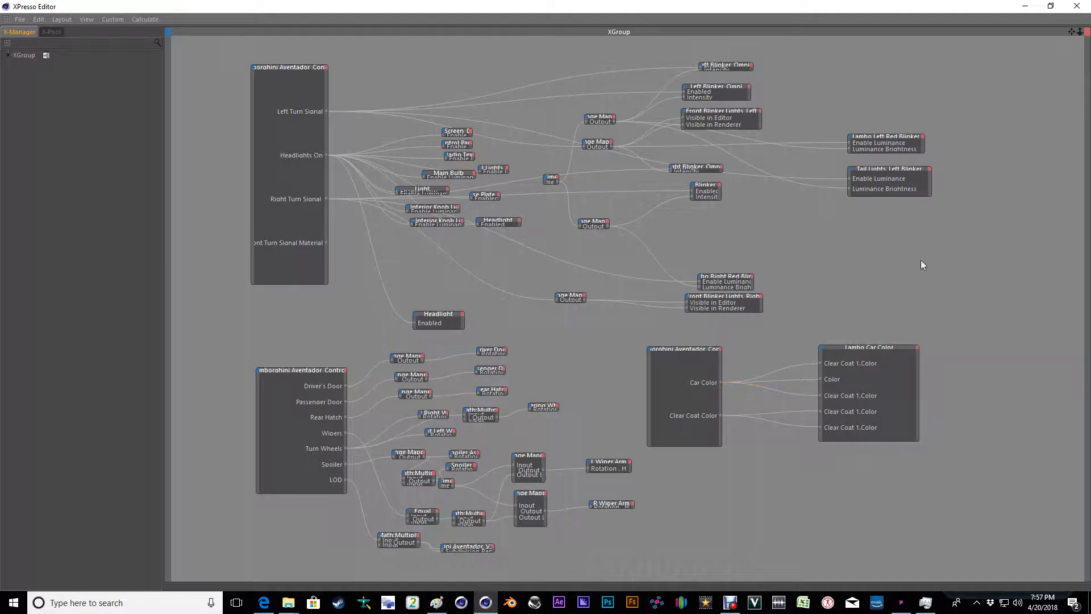
click(1076, 6)
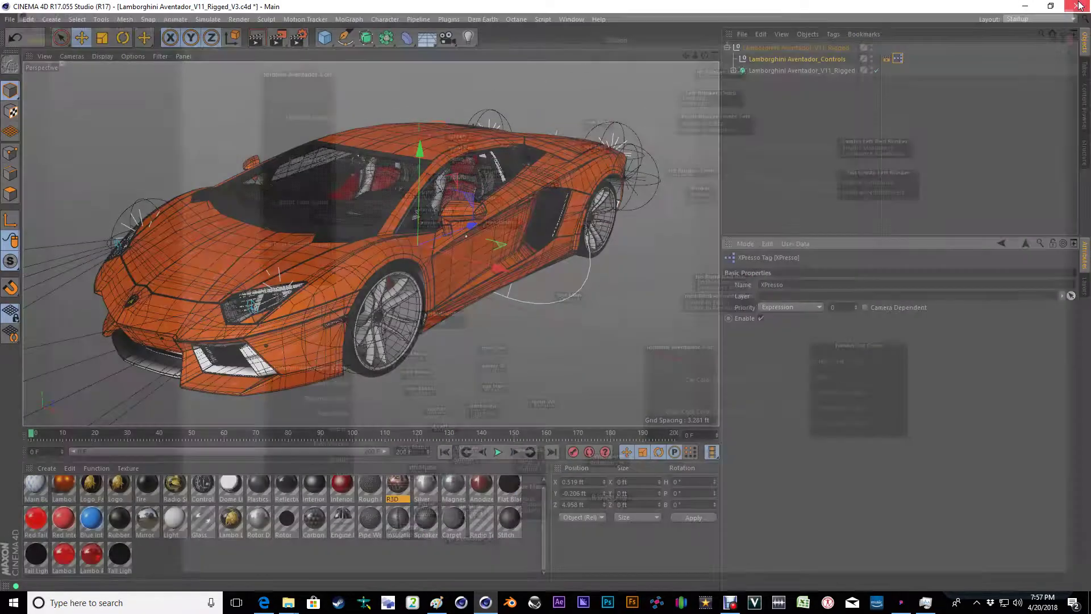
Expand the car hierarchy down to Movable Parts and examine the XPresso node setup on the Wheels null.
click(808, 59)
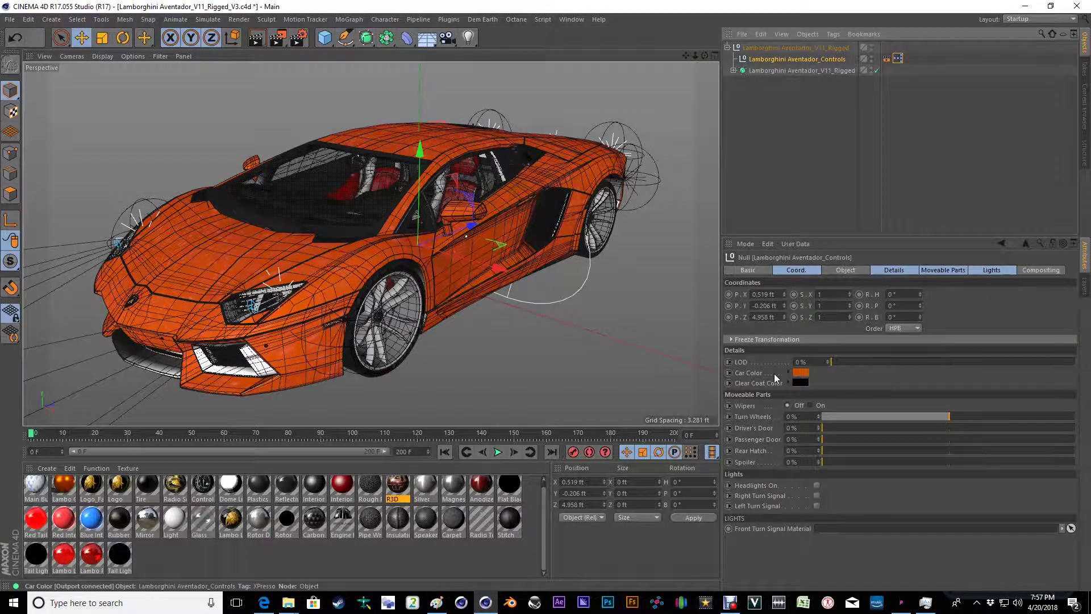
click(733, 70)
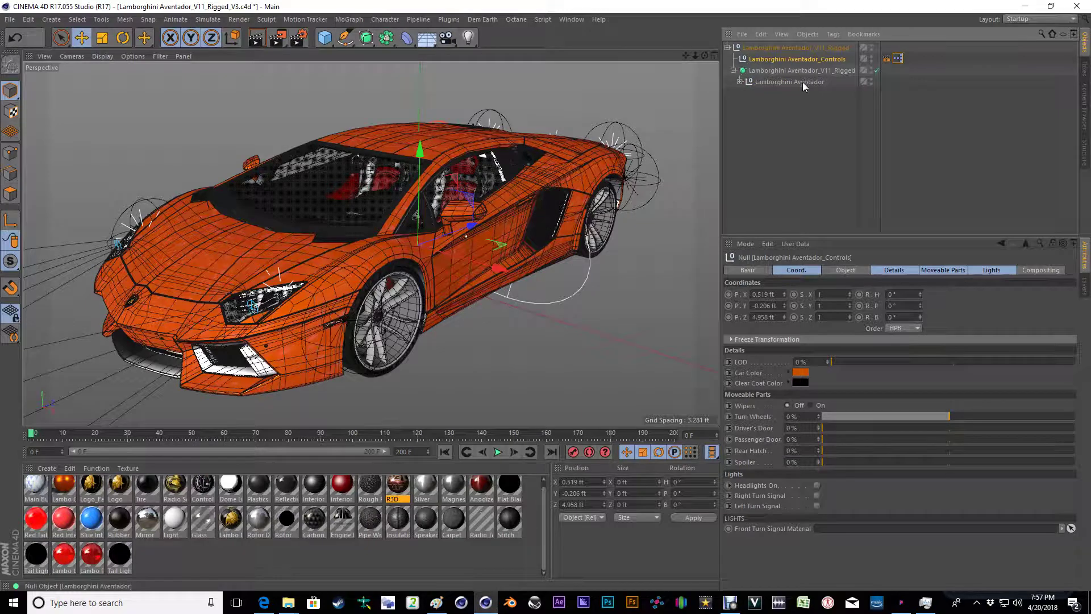
click(741, 82)
click(746, 93)
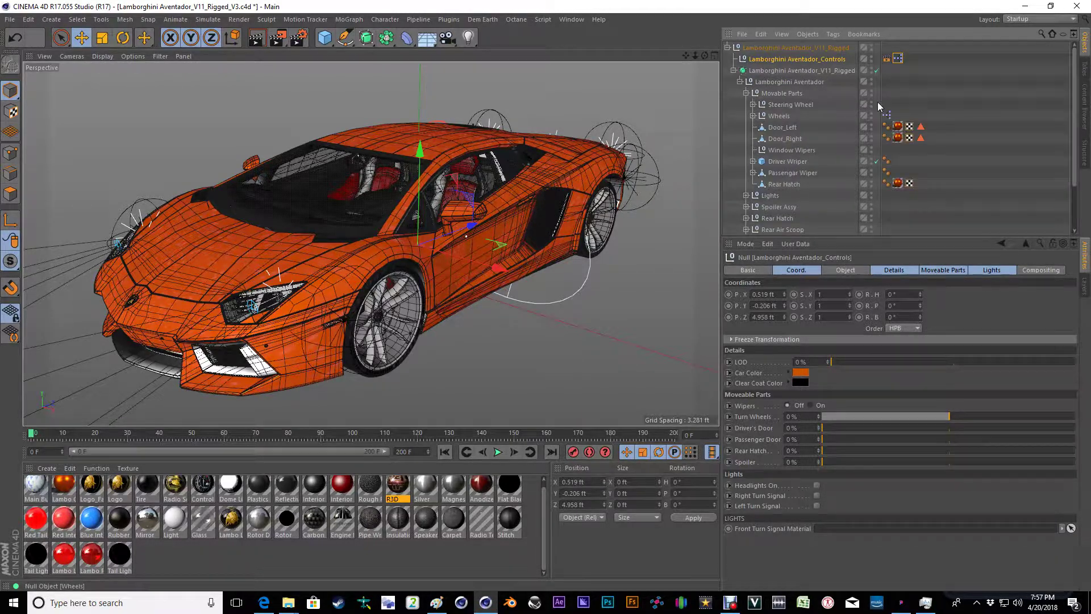
click(887, 116)
double_click(887, 116)
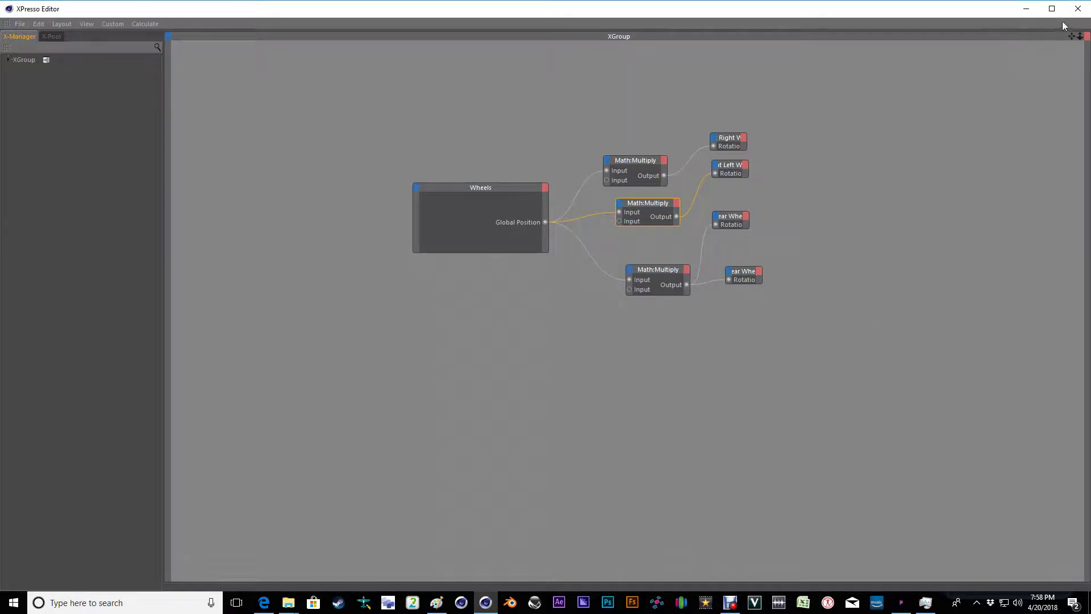
click(1078, 9)
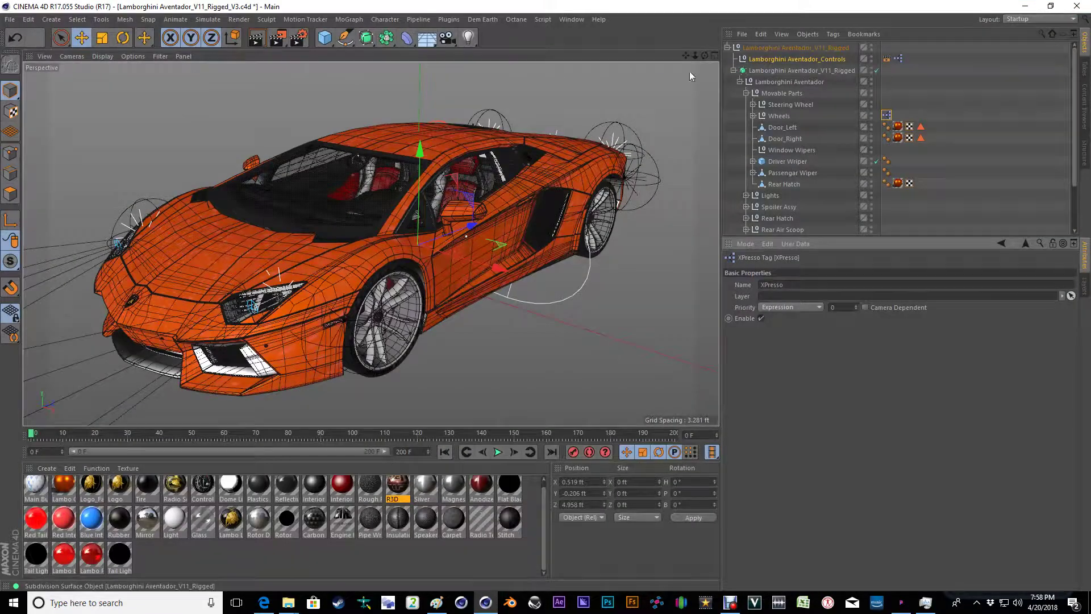
Try moving the whole car along its Z axis using the top-level null, and undo the move.
click(788, 47)
scroll(540, 121, down, 5)
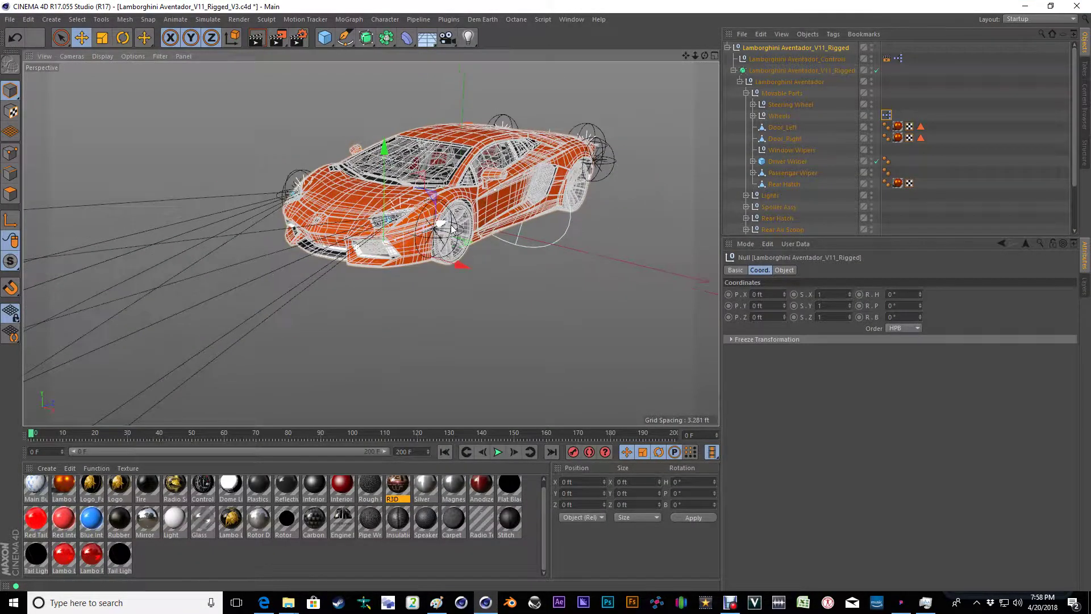
alt+middle_drag(445, 242, 408, 271)
alt+drag(392, 275, 339, 279)
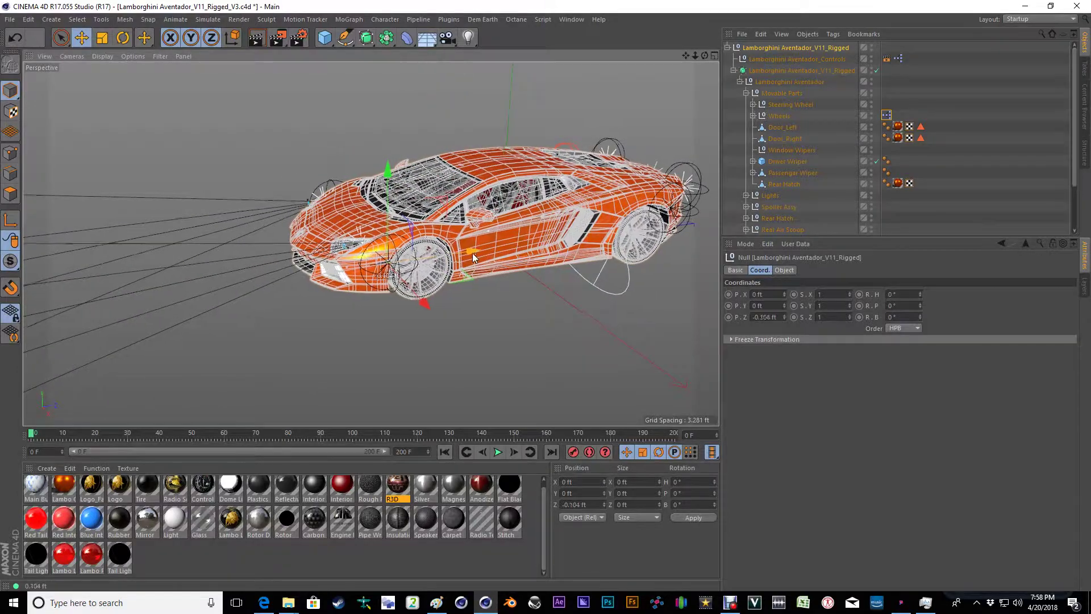
drag(472, 253, 521, 247)
key(ctrl+z)
alt+middle_drag(596, 228, 503, 247)
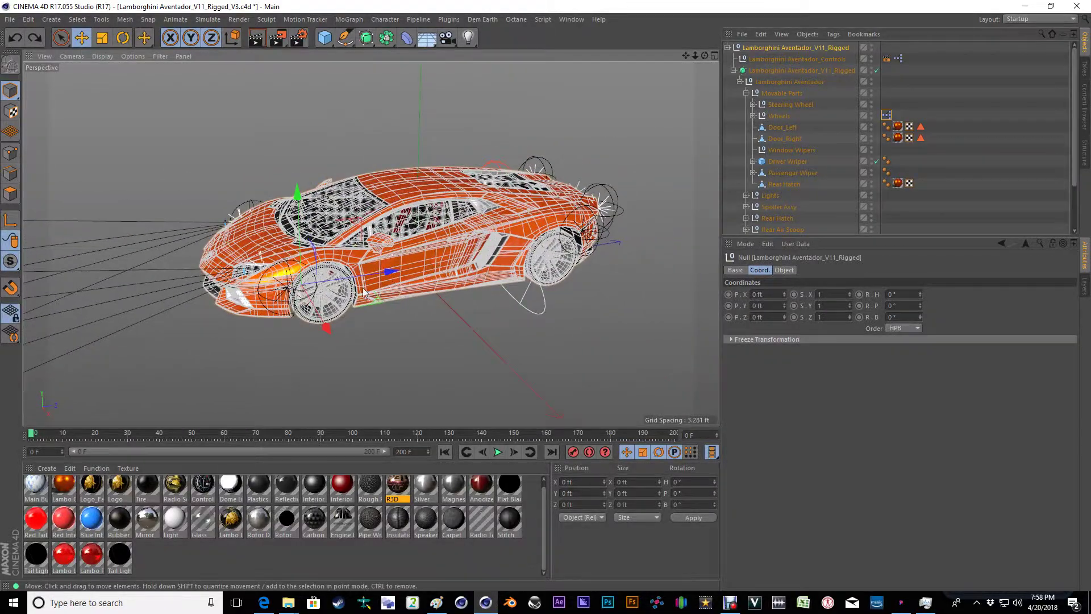
alt+drag(503, 248, 419, 278)
scroll(307, 319, up, 2)
alt+drag(308, 323, 472, 268)
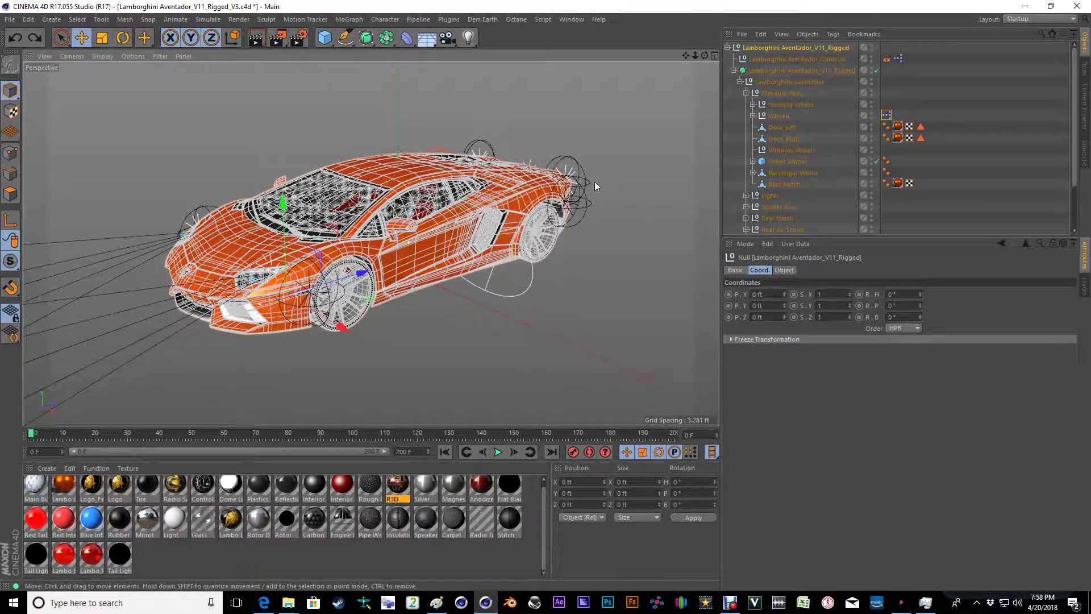
Try another short shift of the rigged car along its Z axis, and undo it.
mouse_move(358, 273)
mouse_down()
mouse_move(254, 303)
mouse_move(338, 280)
mouse_up()
key(ctrl+z)
Select the Lamborghini Aventador_Controls null and collapse the Lamborghini Aventador hierarchy.
scroll(442, 242, down, 1)
alt+drag(422, 243, 398, 244)
click(814, 59)
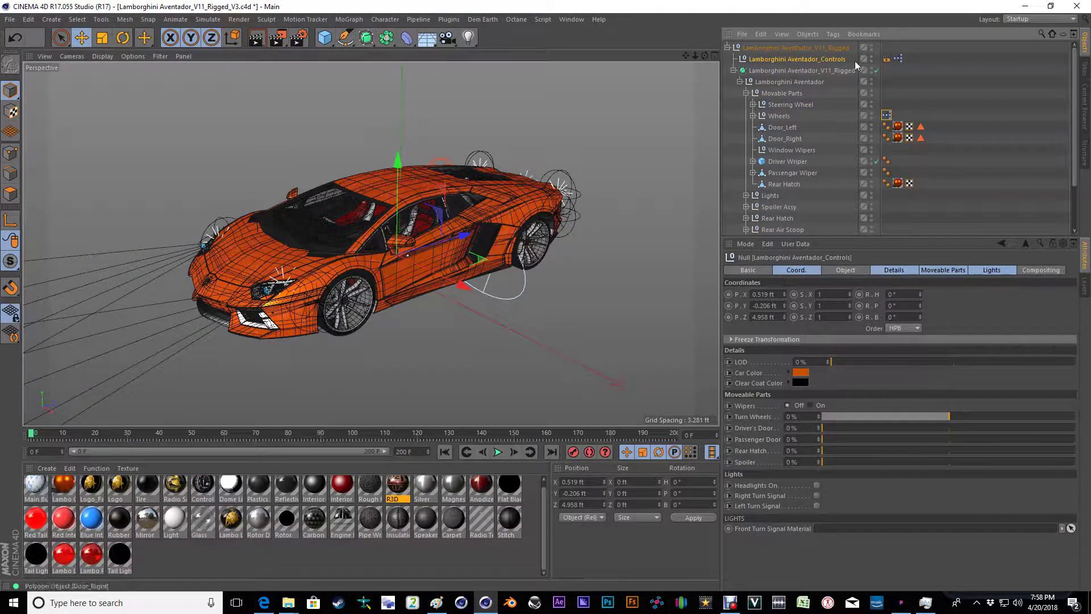
click(740, 81)
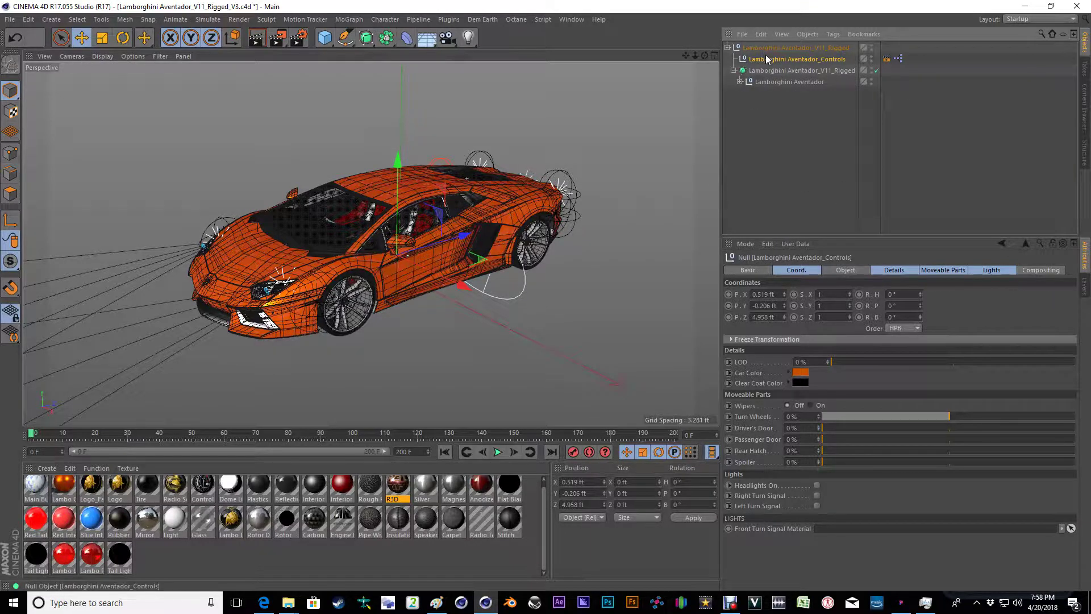
Test the car's mesh density at LOD values of 1 % and 2 %, and return LOD to 0 %.
click(841, 364)
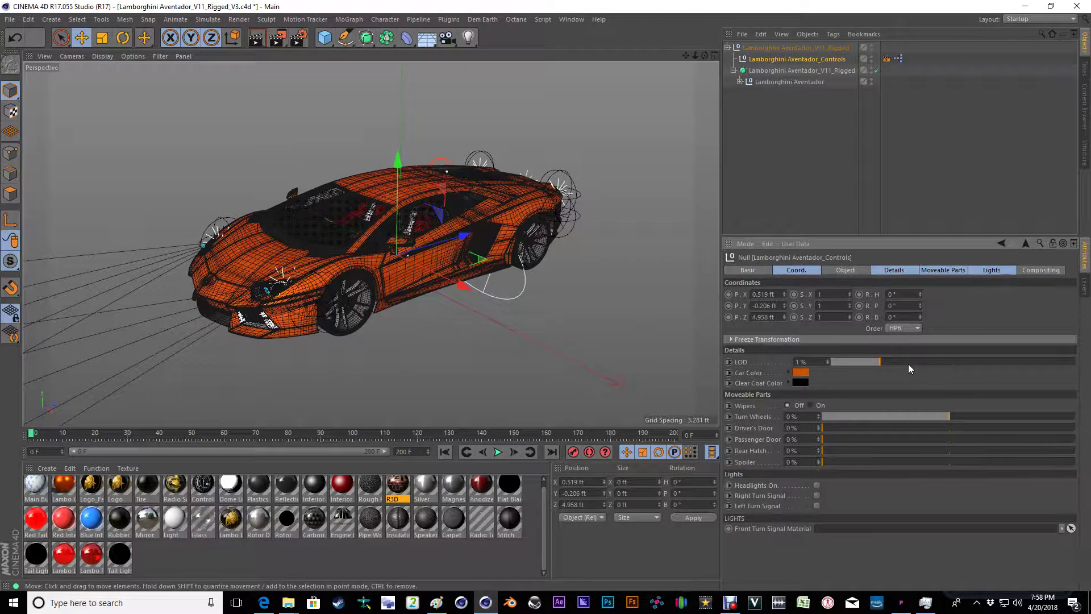
drag(908, 363, 898, 362)
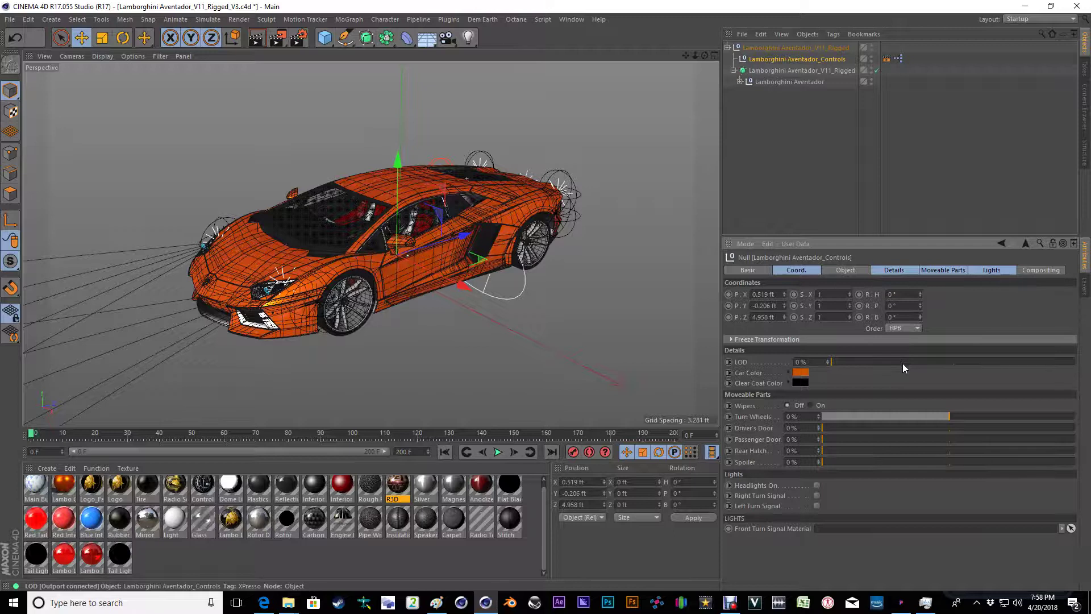
click(903, 363)
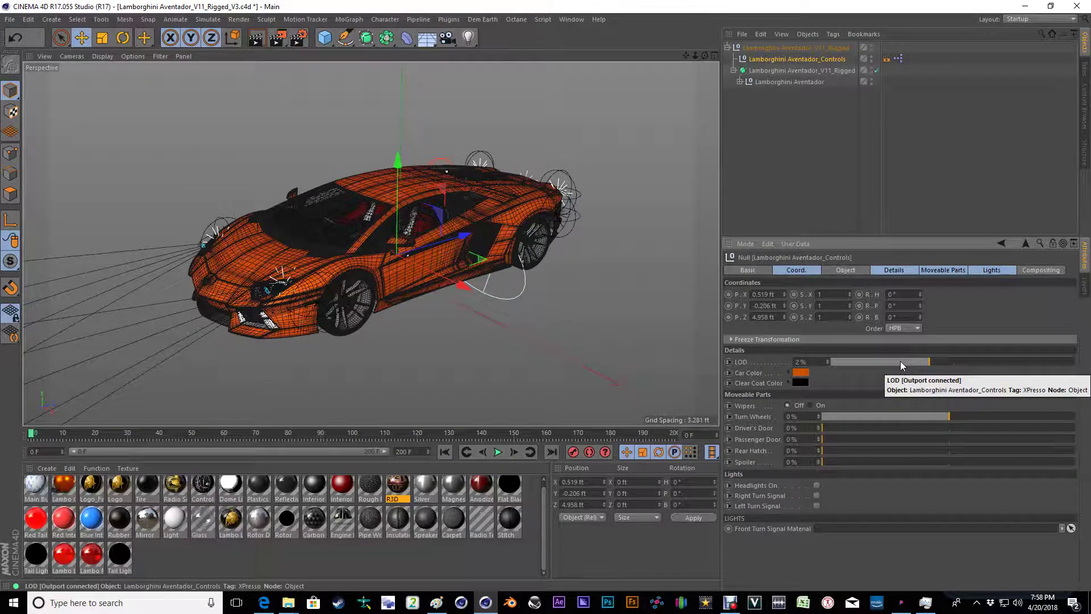
click(900, 362)
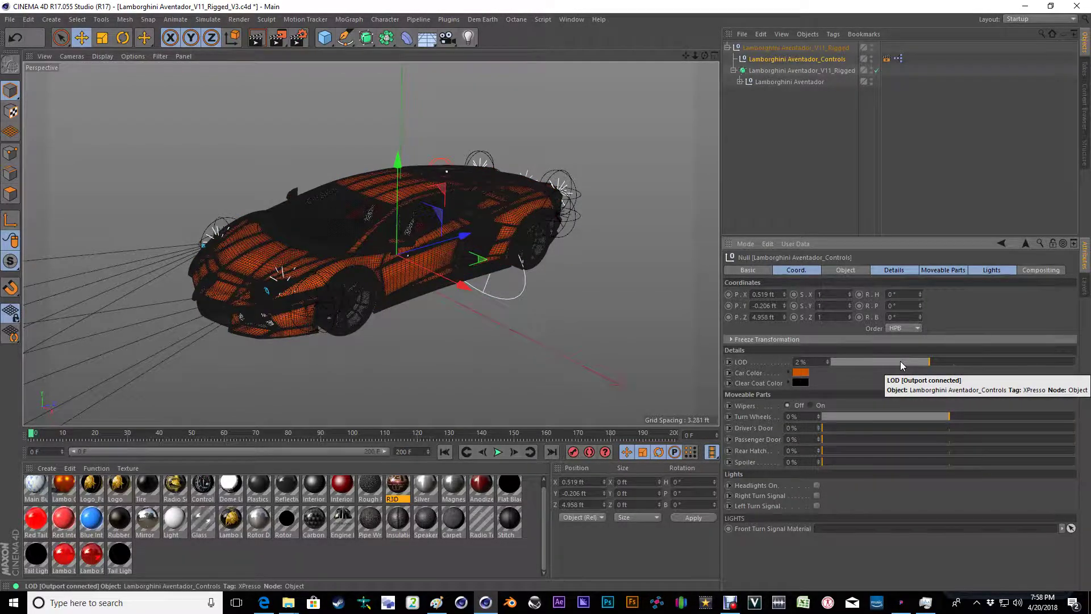
scroll(900, 360, down, 1)
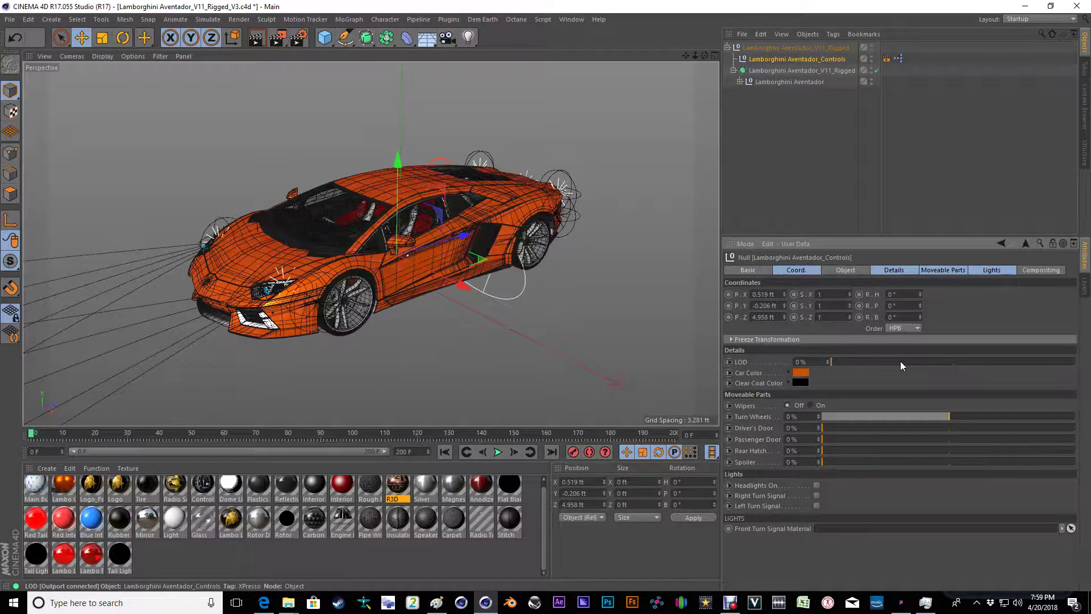
scroll(305, 316, up, 3)
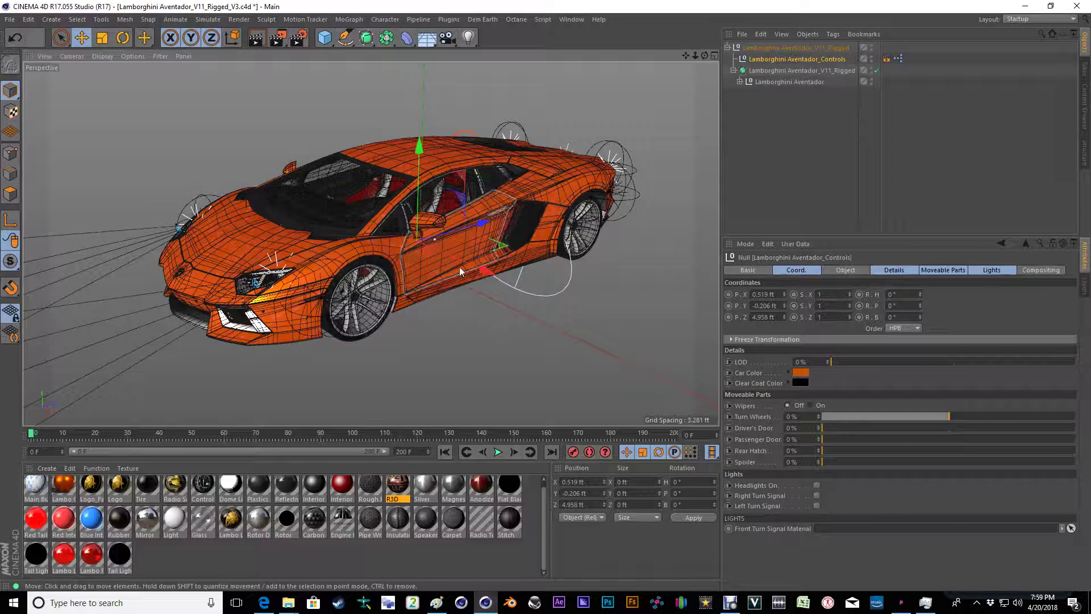
scroll(418, 299, down, 3)
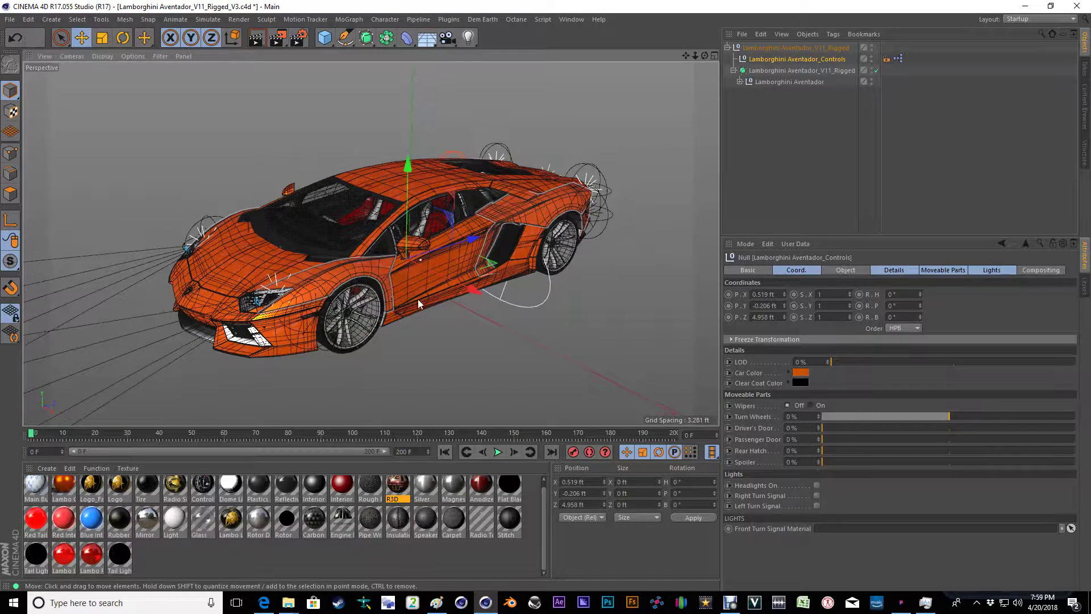
Try a blue Car Color on the body in a viewport render, and undo the color change.
click(801, 373)
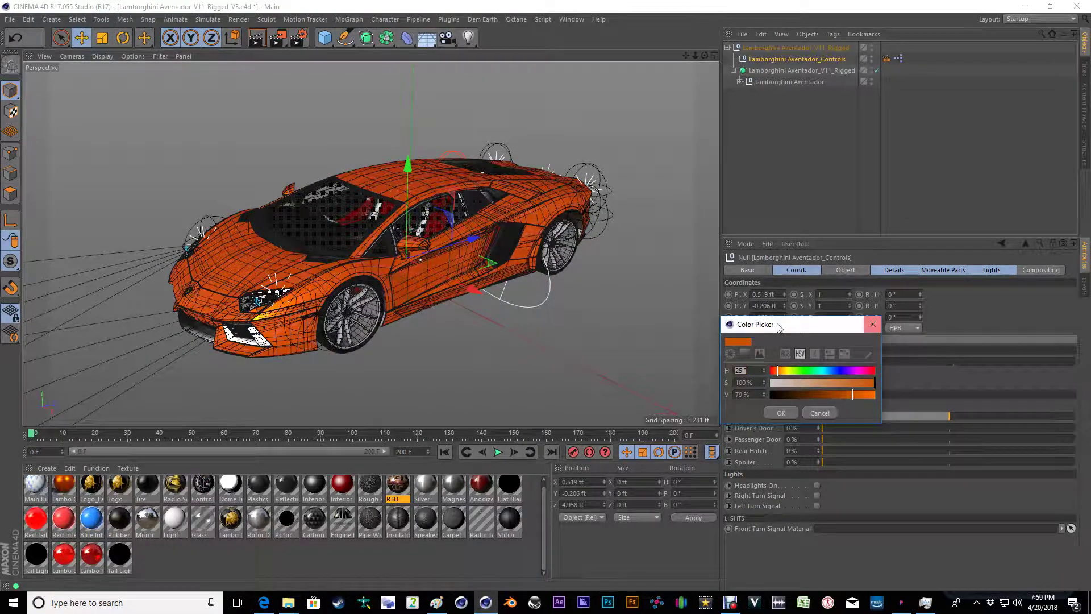
drag(782, 325, 670, 332)
mouse_move(671, 373)
mouse_down()
mouse_move(739, 373)
mouse_move(765, 397)
mouse_up()
click(680, 416)
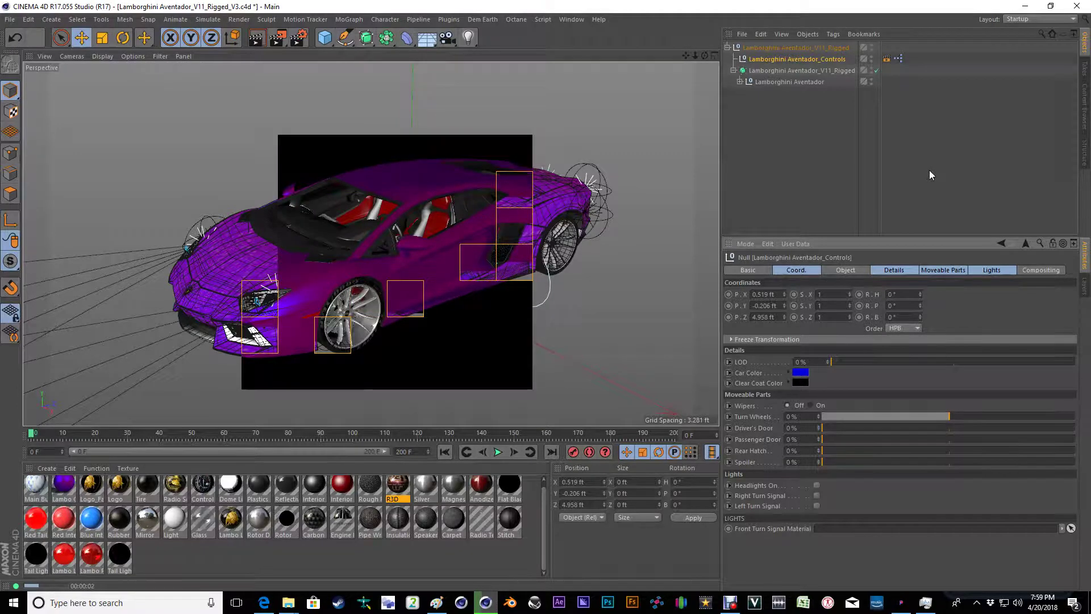
key(ctrl+z)
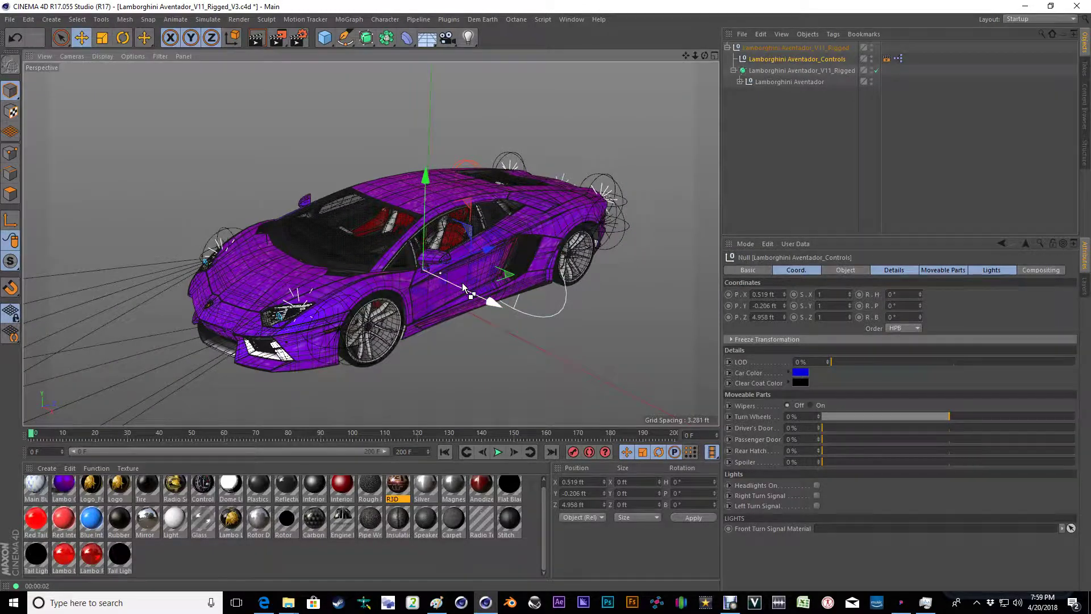
Switch the Wipers on, preview them by playing the animation, and switch the Wipers off again.
click(810, 405)
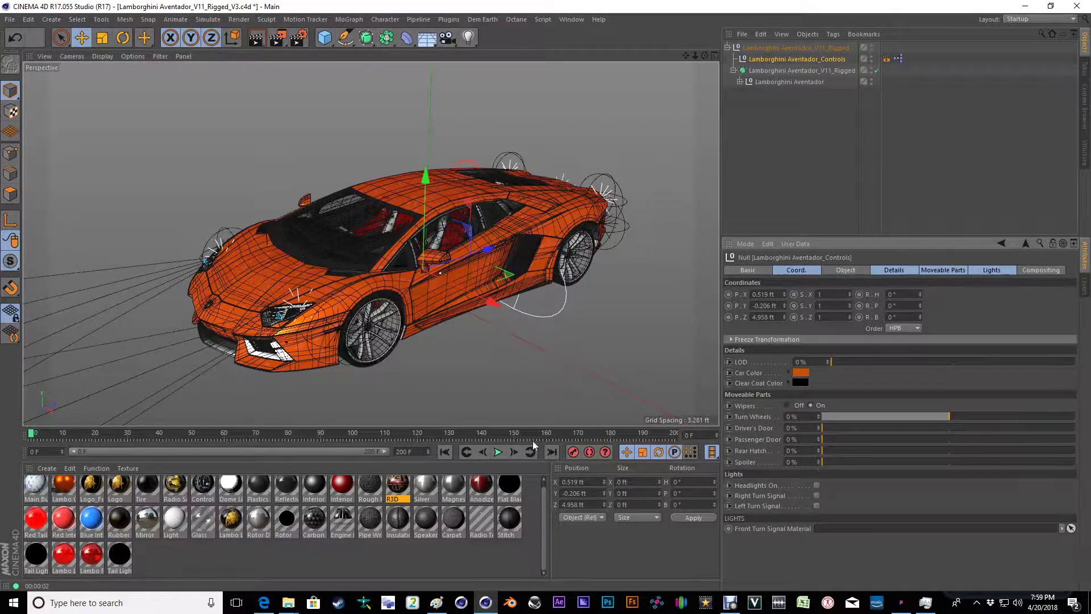
click(497, 452)
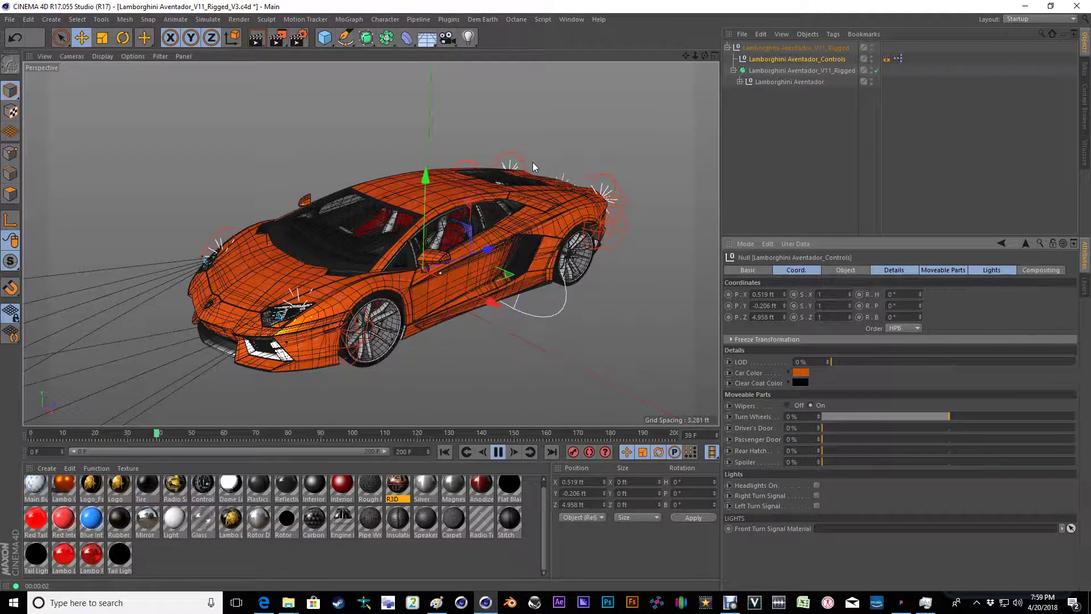
click(498, 452)
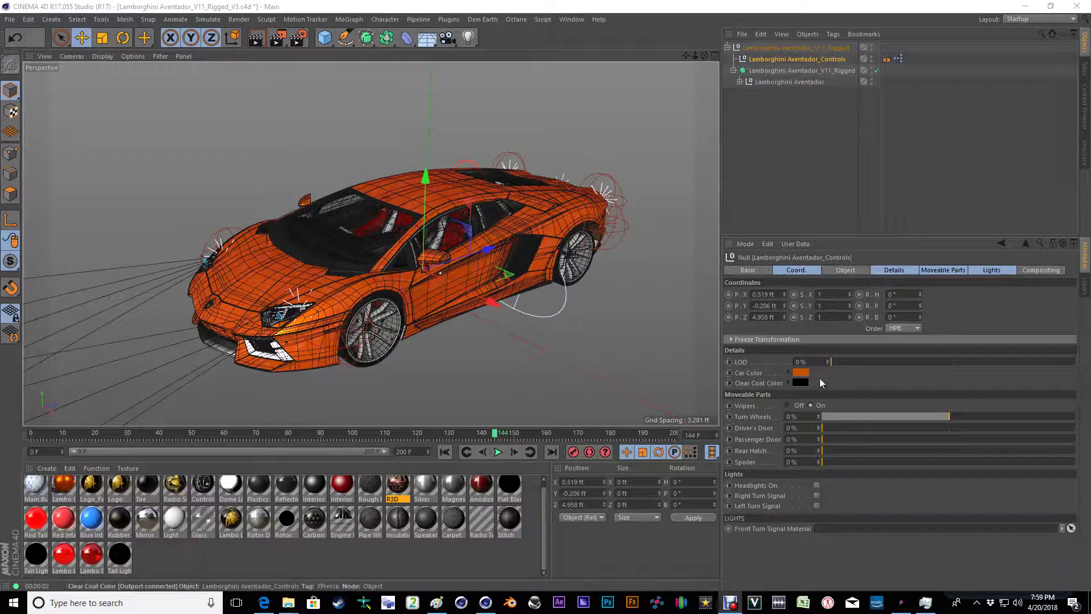
click(498, 451)
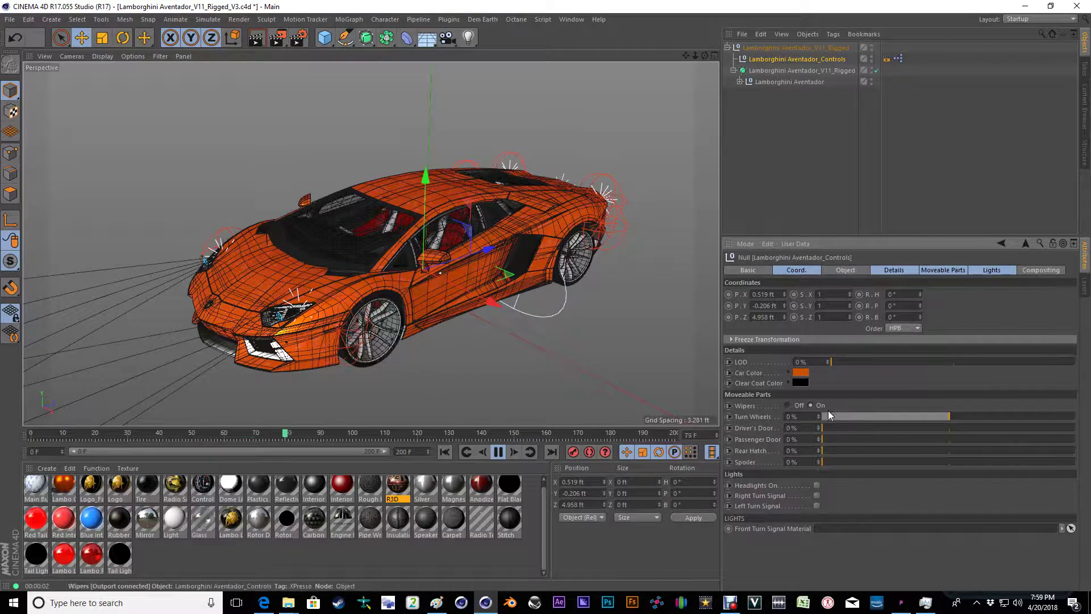
click(788, 406)
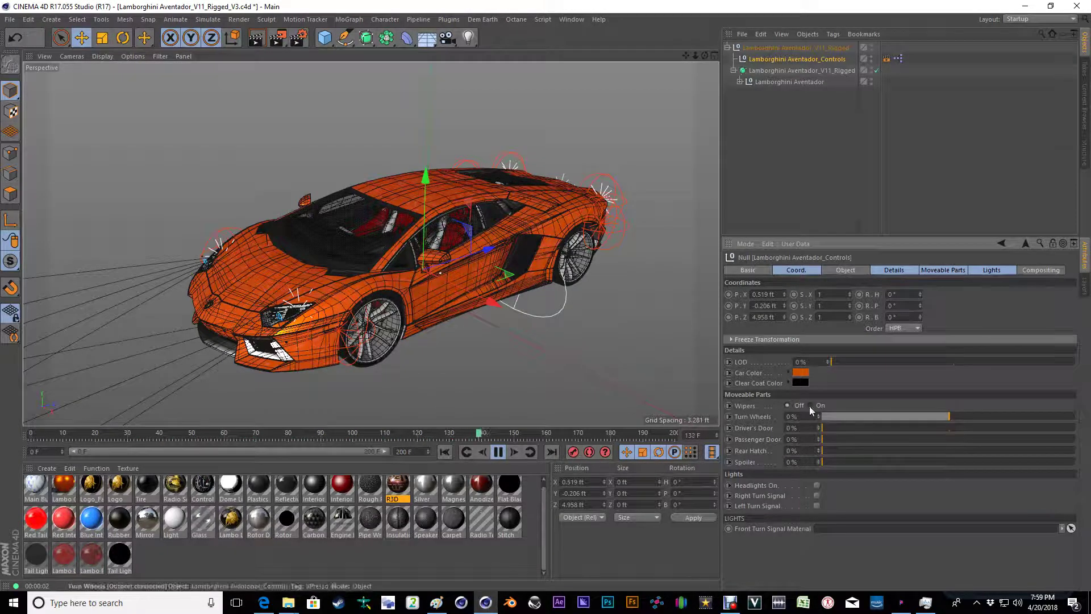
Set Turn Wheels to -45 %, inspect the front wheels, and return Turn Wheels to 0 %.
drag(930, 414, 824, 416)
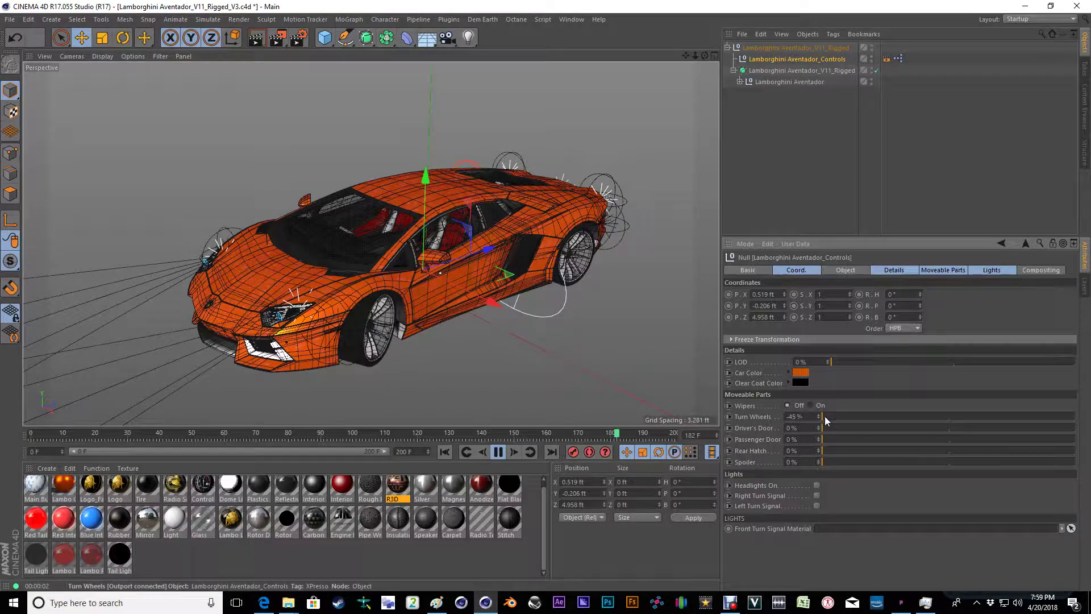
alt+drag(574, 384, 337, 314)
scroll(445, 281, up, 4)
alt+drag(398, 274, 390, 252)
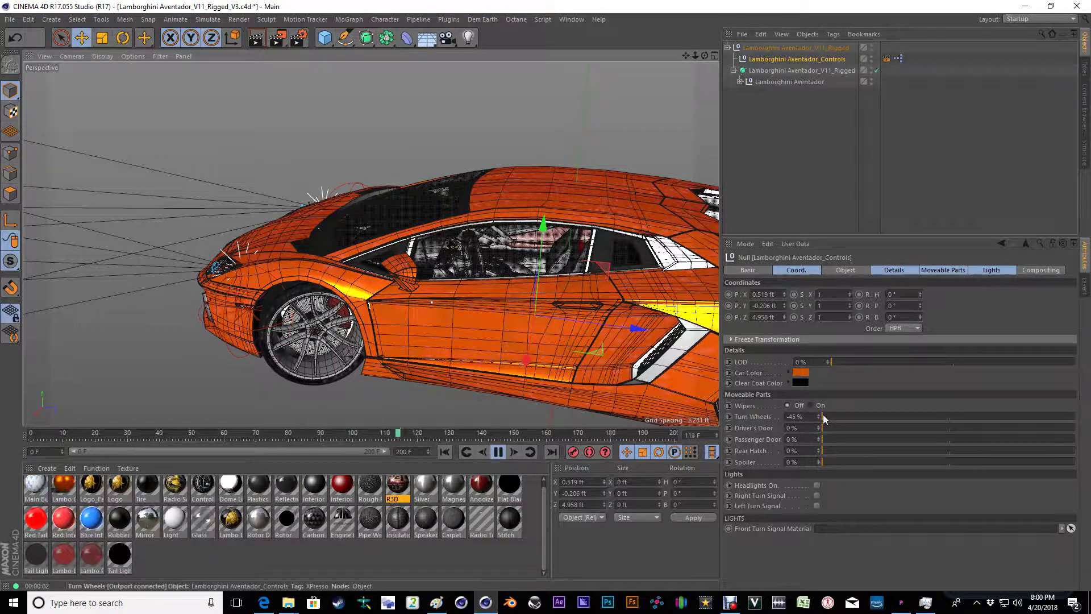
drag(823, 414, 949, 427)
alt+drag(499, 326, 608, 334)
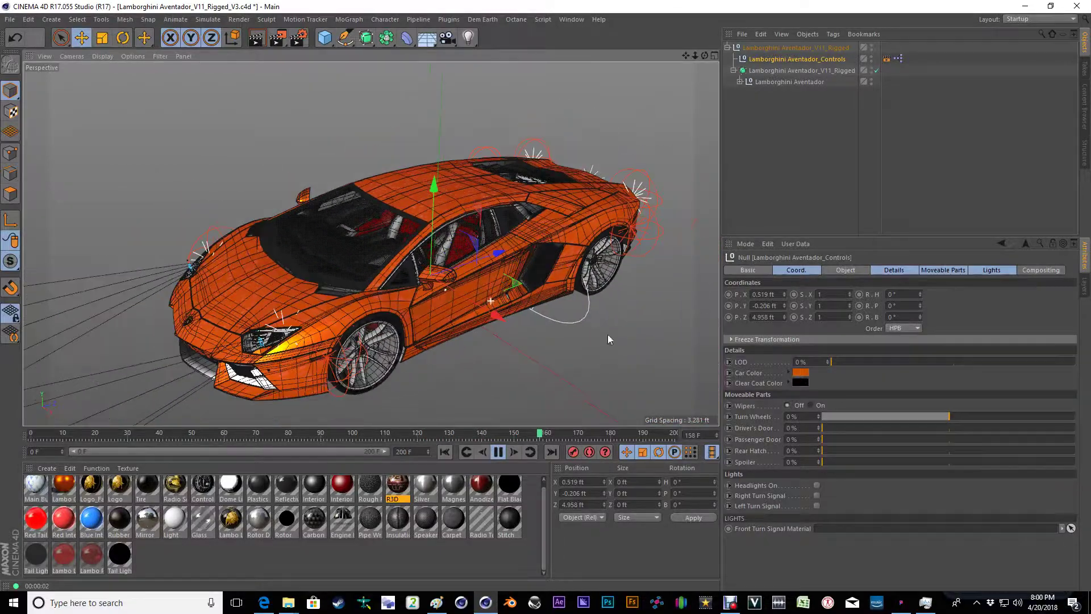
Open the Driver's Door and the Passenger Door to 100 %.
drag(823, 427, 1077, 427)
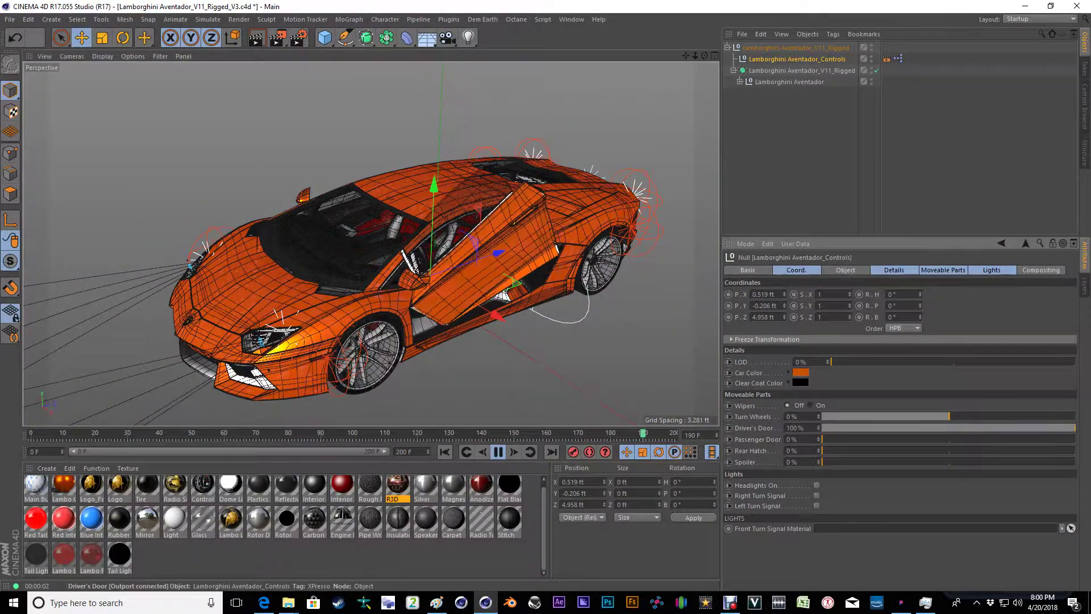
alt+drag(466, 272, 177, 299)
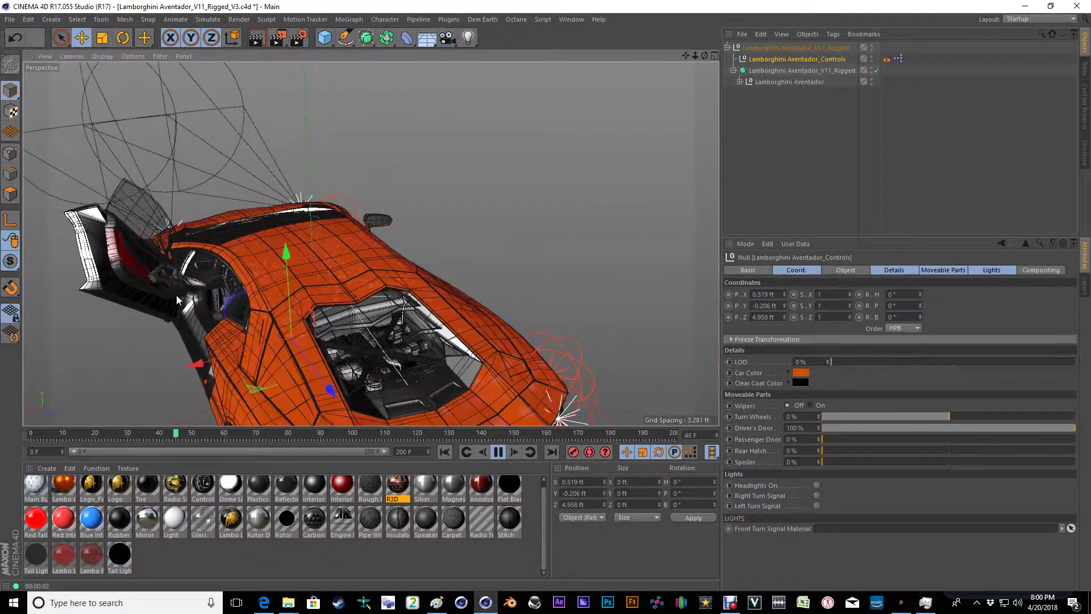
drag(833, 436, 1077, 438)
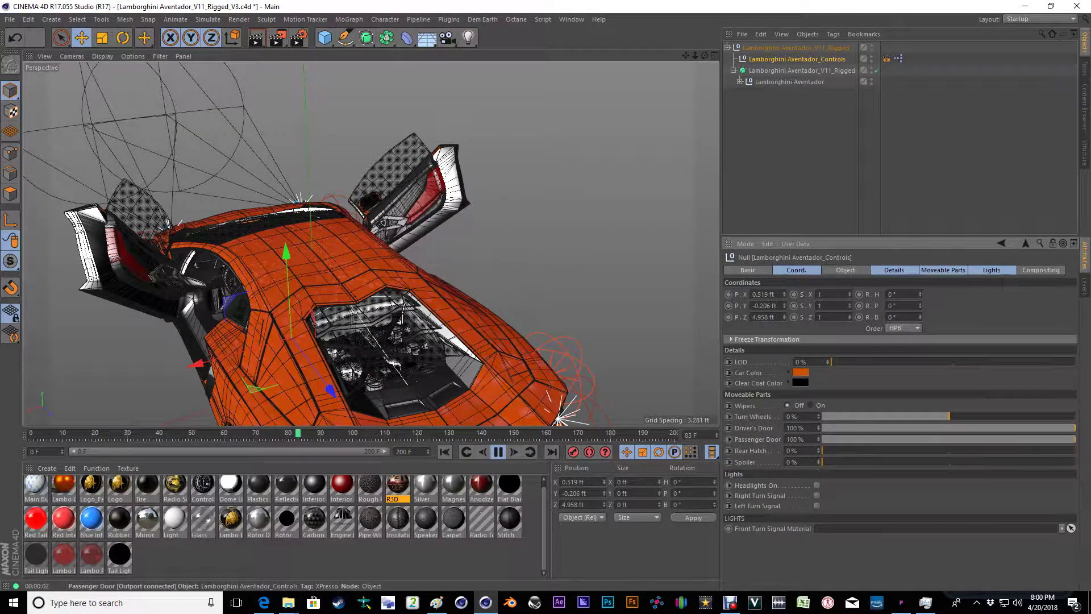
alt+drag(414, 284, 512, 358)
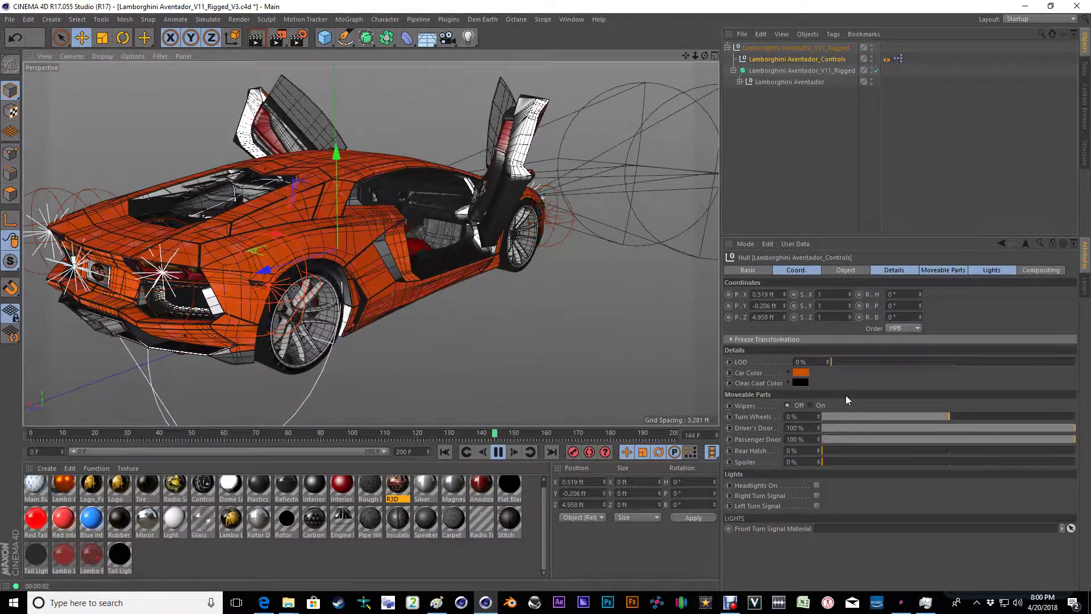
Open the Rear Hatch to 100 % and examine the engine bay from several angles.
drag(828, 449, 1076, 450)
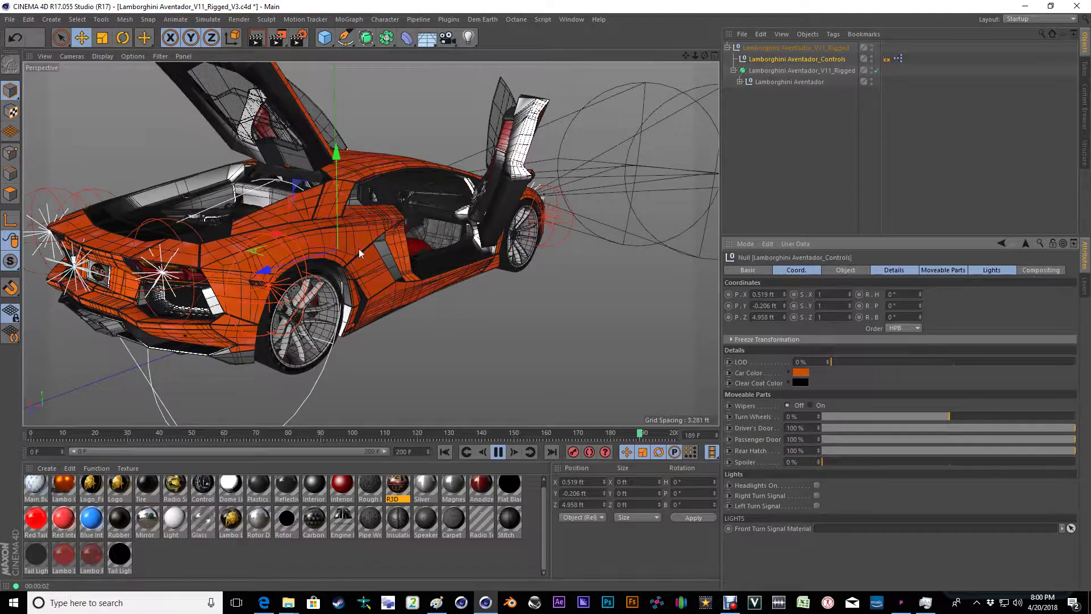
alt+drag(359, 250, 464, 262)
scroll(455, 298, up, 5)
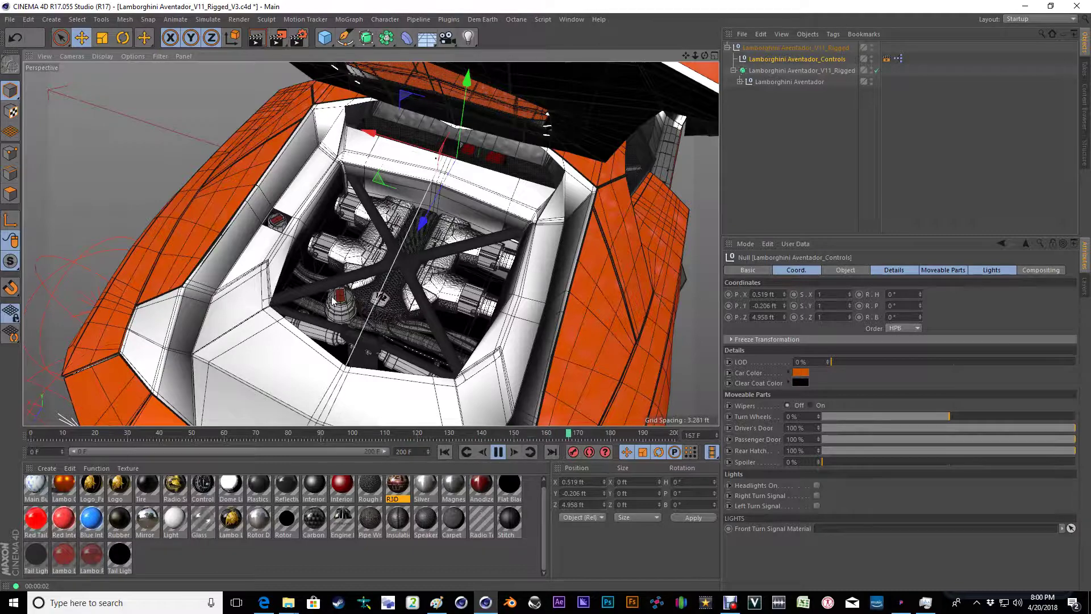
alt+drag(335, 298, 463, 270)
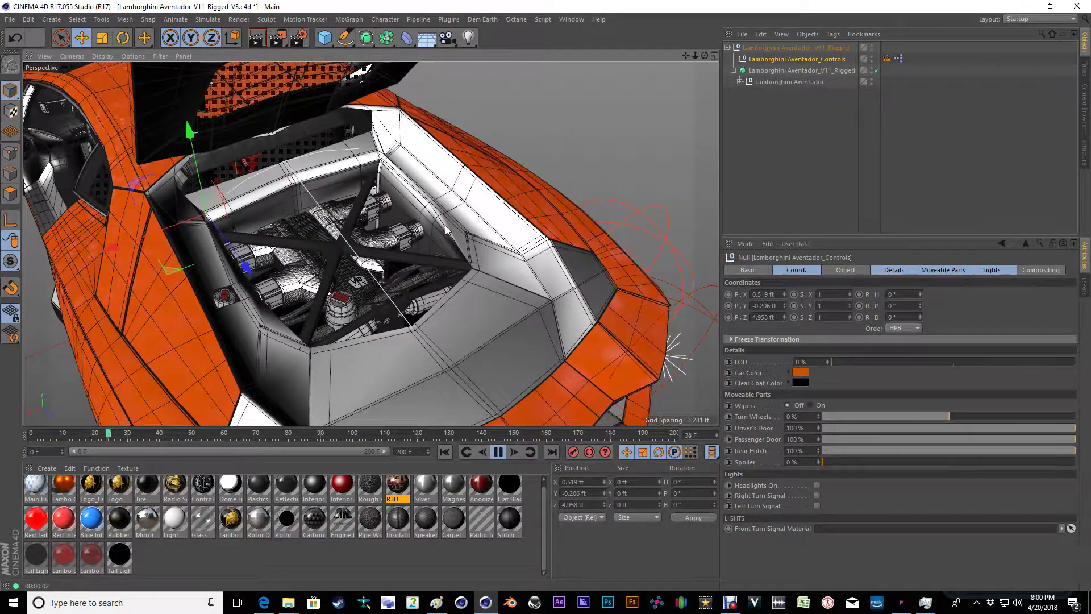
alt+drag(445, 225, 414, 258)
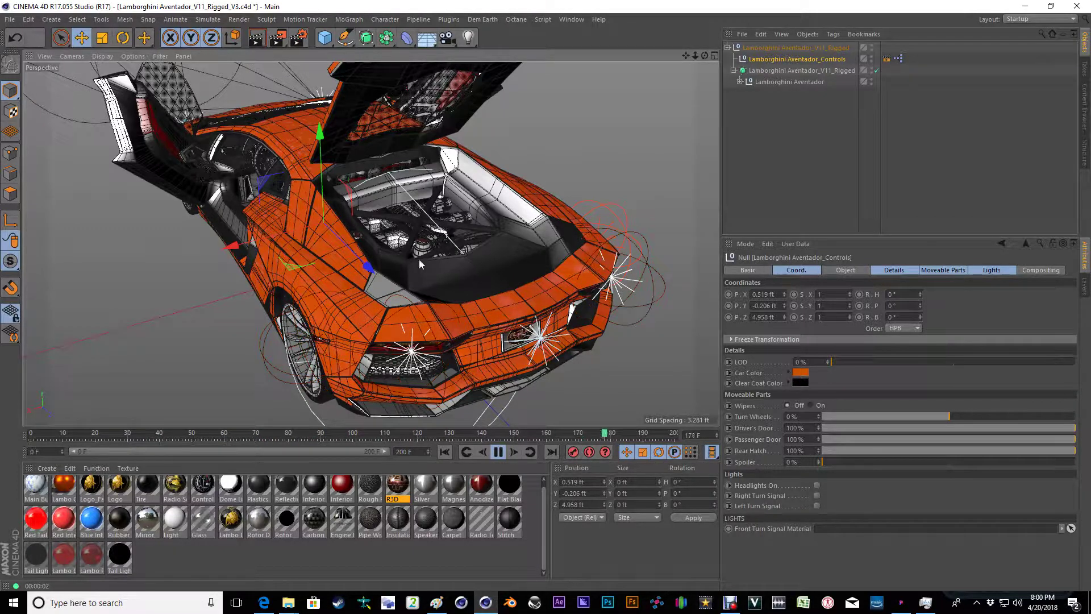
alt+drag(295, 238, 451, 207)
alt+middle_drag(261, 253, 458, 229)
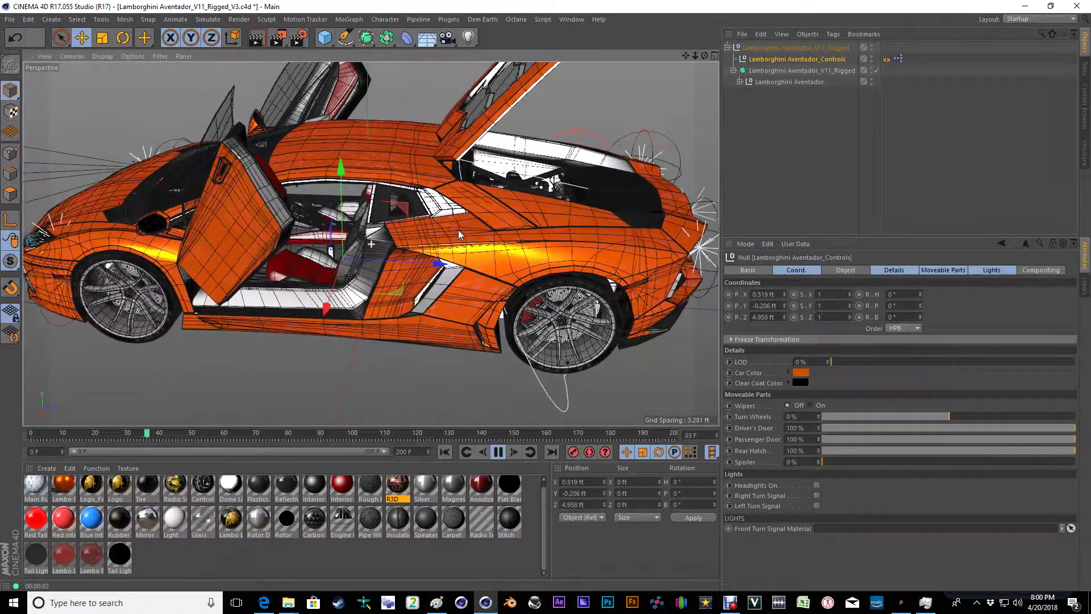
alt+drag(458, 229, 366, 275)
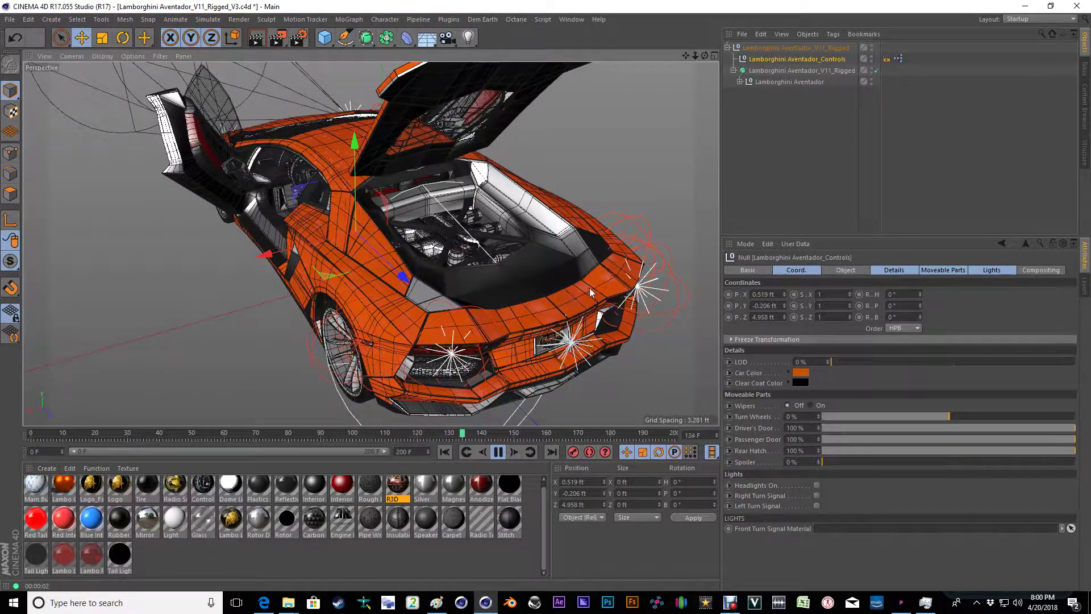
Stop the animation at its first frame and close the rear hatch and both doors to 0 %.
click(498, 452)
click(444, 452)
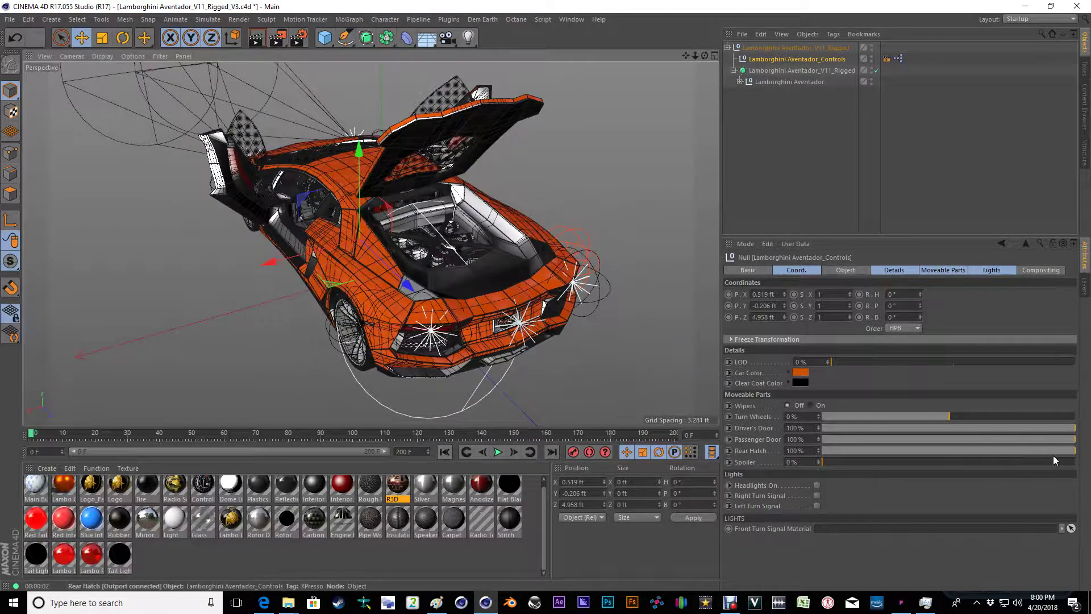
drag(1067, 451, 792, 454)
mouse_move(1067, 441)
mouse_down()
mouse_move(821, 439)
mouse_move(1000, 428)
mouse_move(822, 430)
mouse_up()
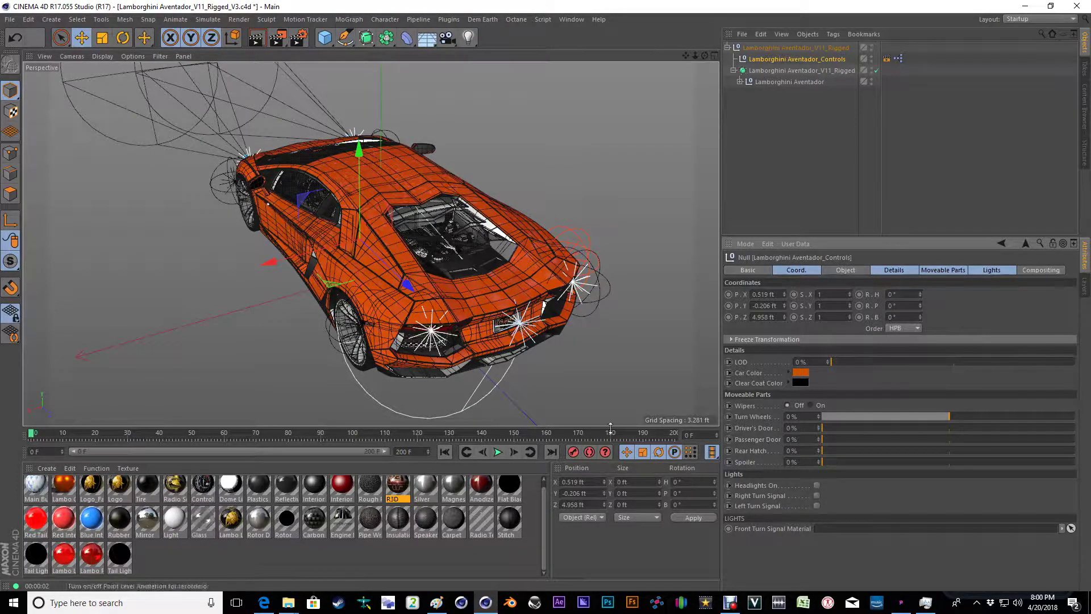
Raise the Spoiler to 100 % and inspect it at the rear of the car.
alt+drag(429, 318, 443, 285)
scroll(444, 284, up, 2)
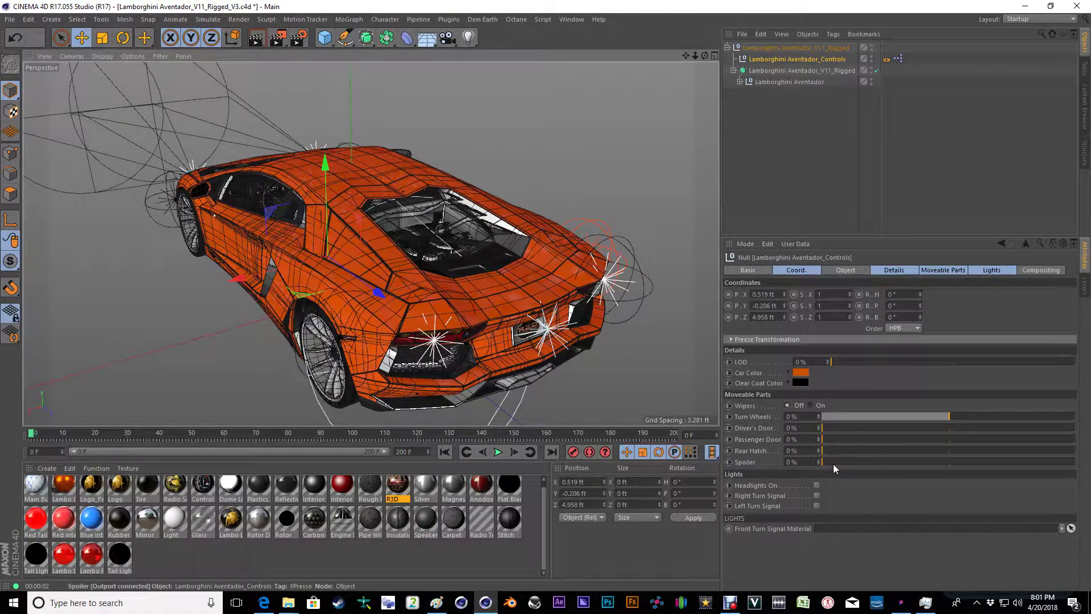
drag(833, 464, 1074, 465)
scroll(598, 312, up, 5)
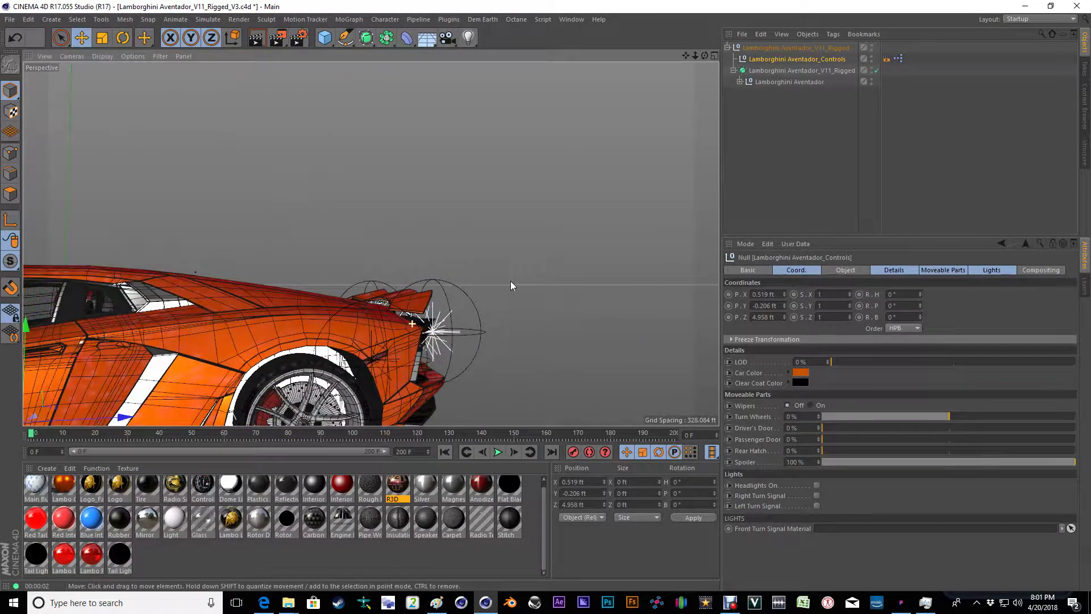
alt+drag(511, 281, 449, 288)
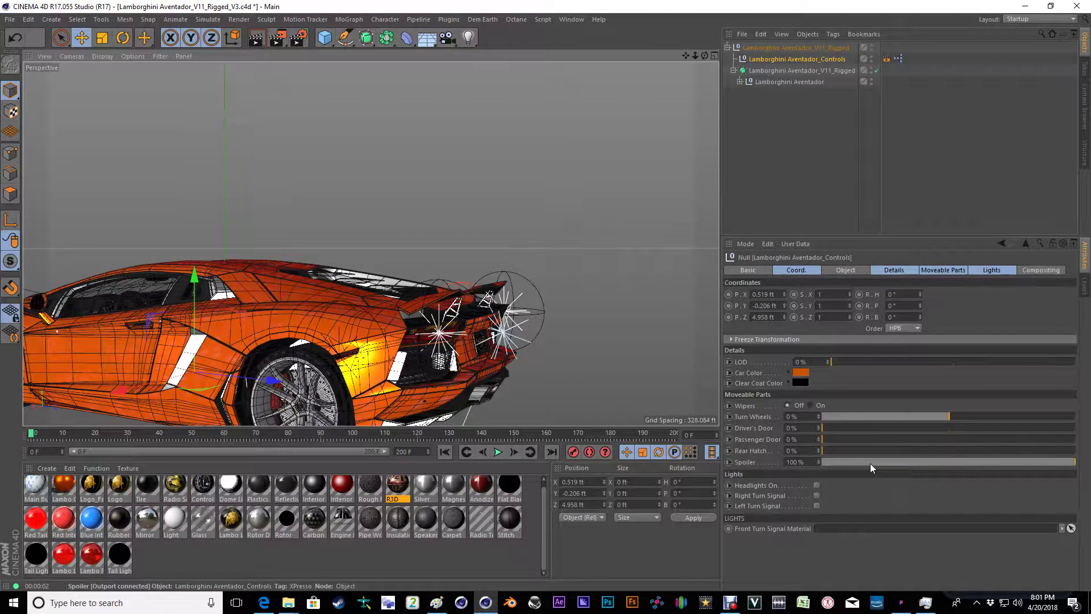
Lower the Spoiler to 0 %.
drag(871, 463, 751, 466)
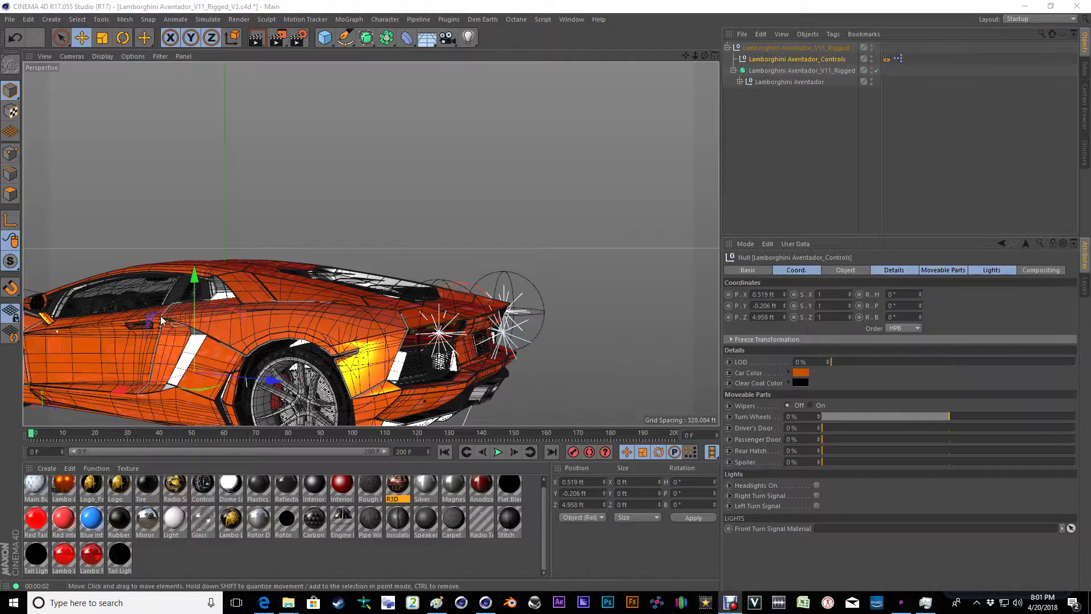
Turn the headlights on and render the front of the car in the viewport.
alt+drag(161, 320, 398, 343)
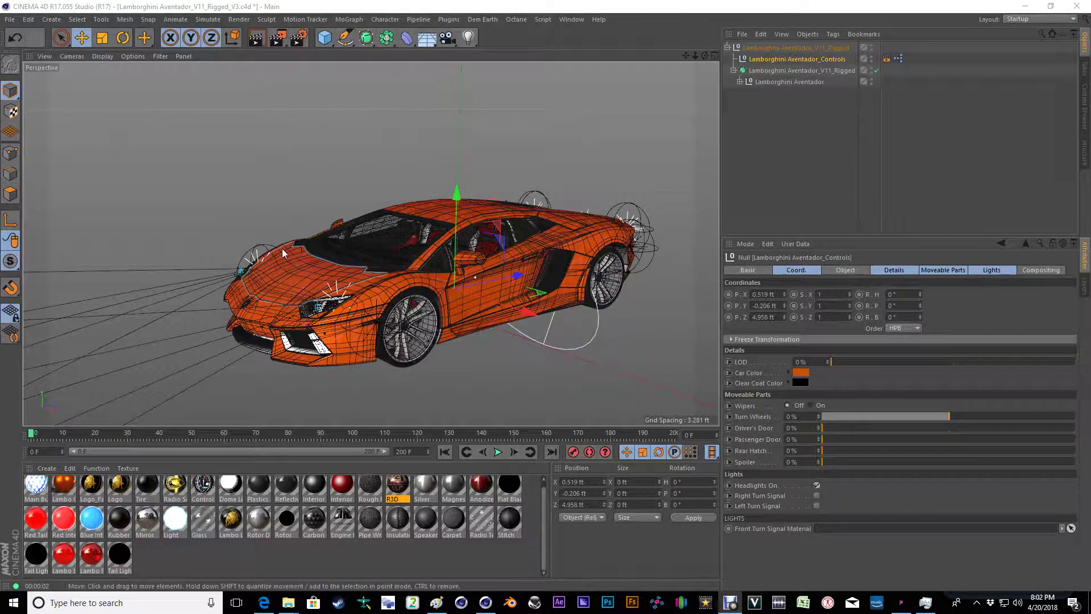
alt+drag(295, 267, 323, 308)
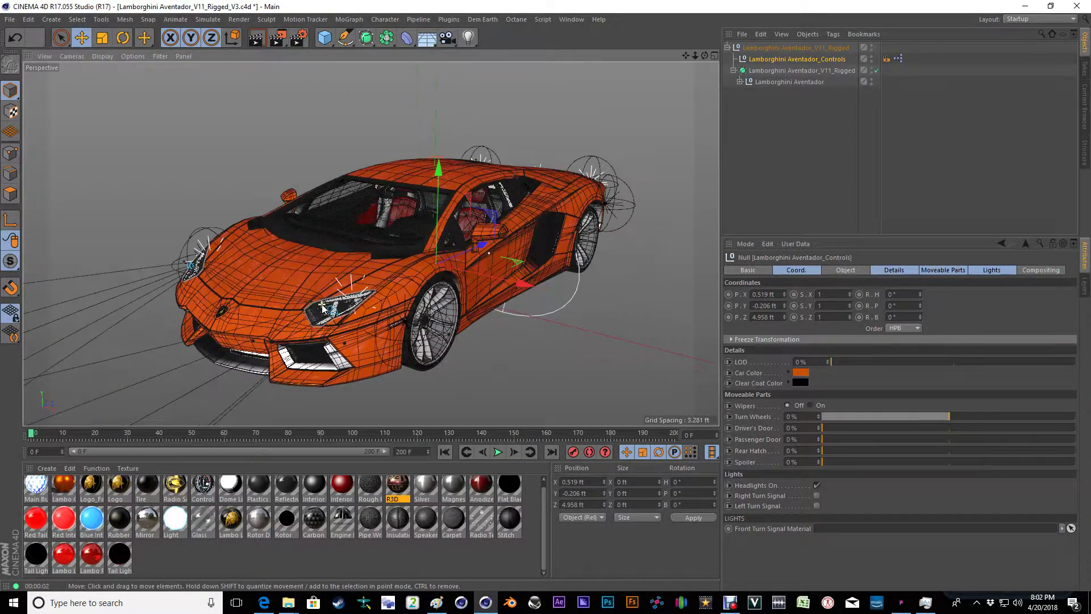
click(257, 38)
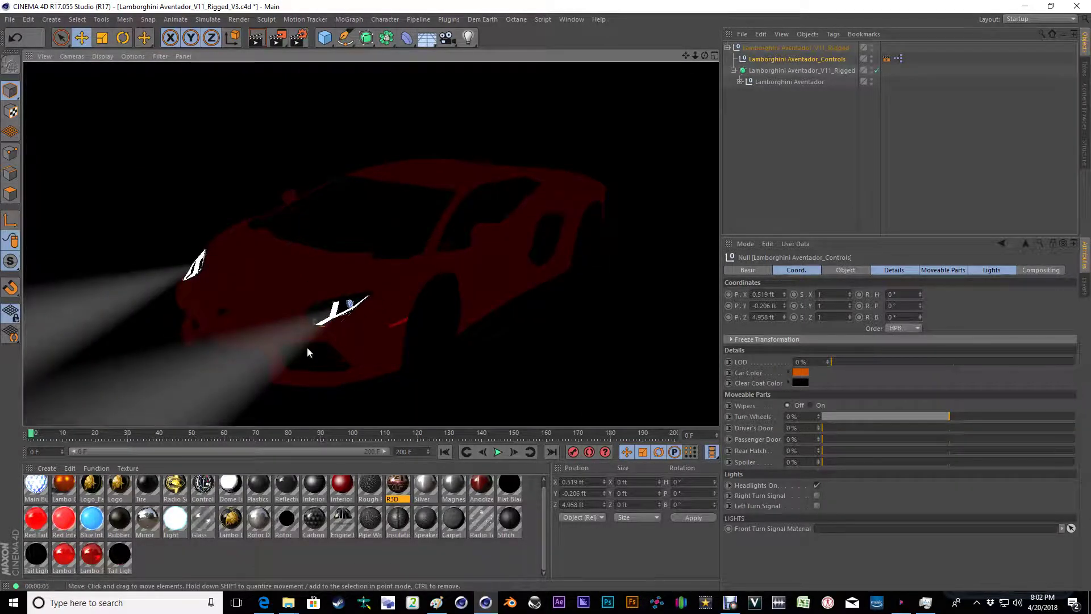
Open the Driver's Door to 100 % and render the dashboard close up in the viewport.
alt+drag(466, 239, 309, 264)
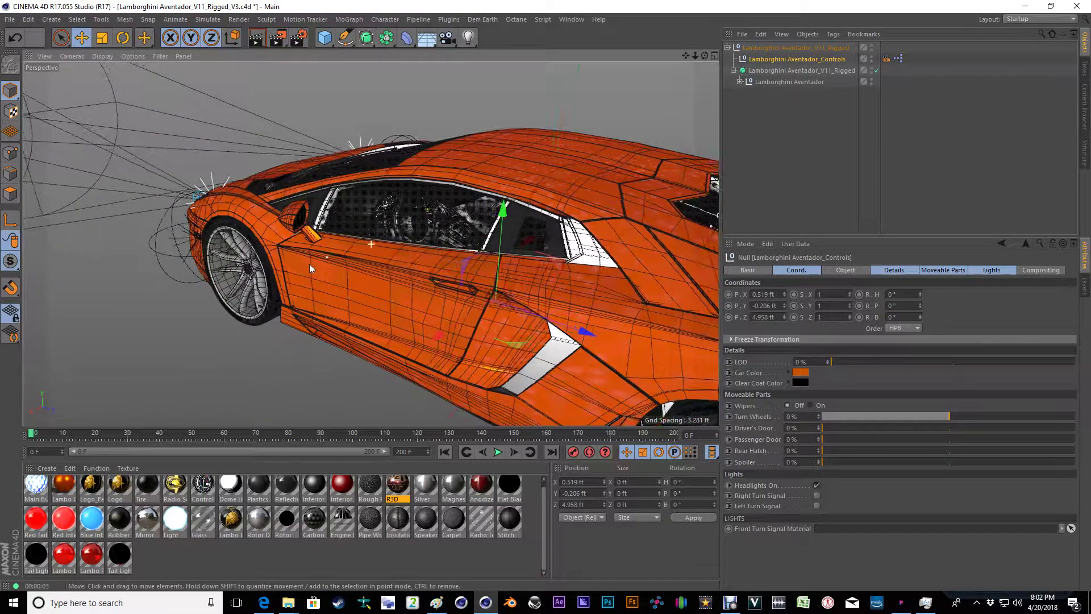
drag(825, 428, 1074, 428)
scroll(453, 239, up, 5)
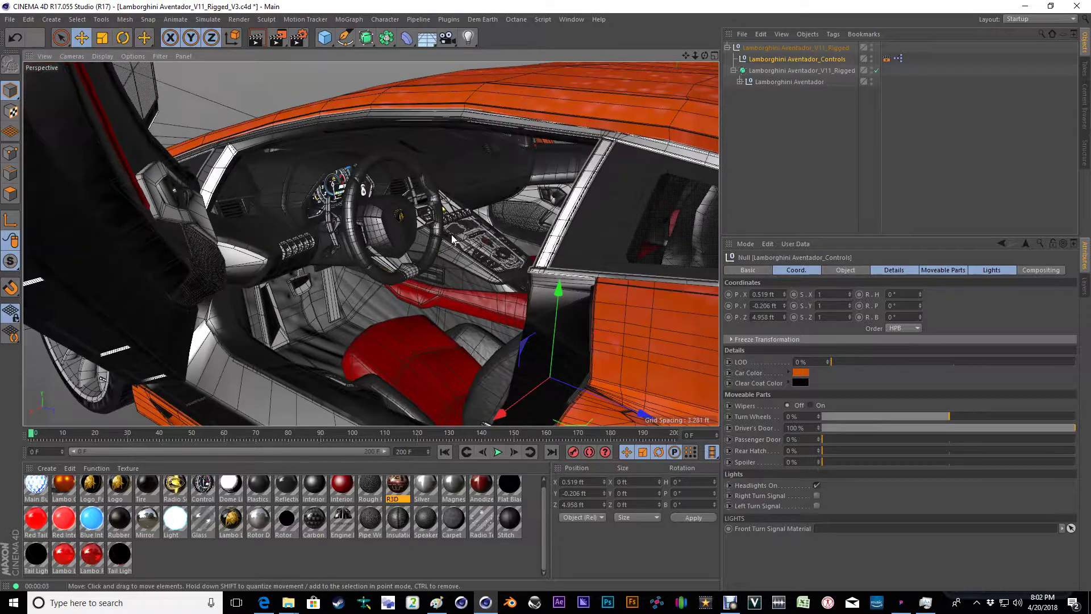
click(261, 42)
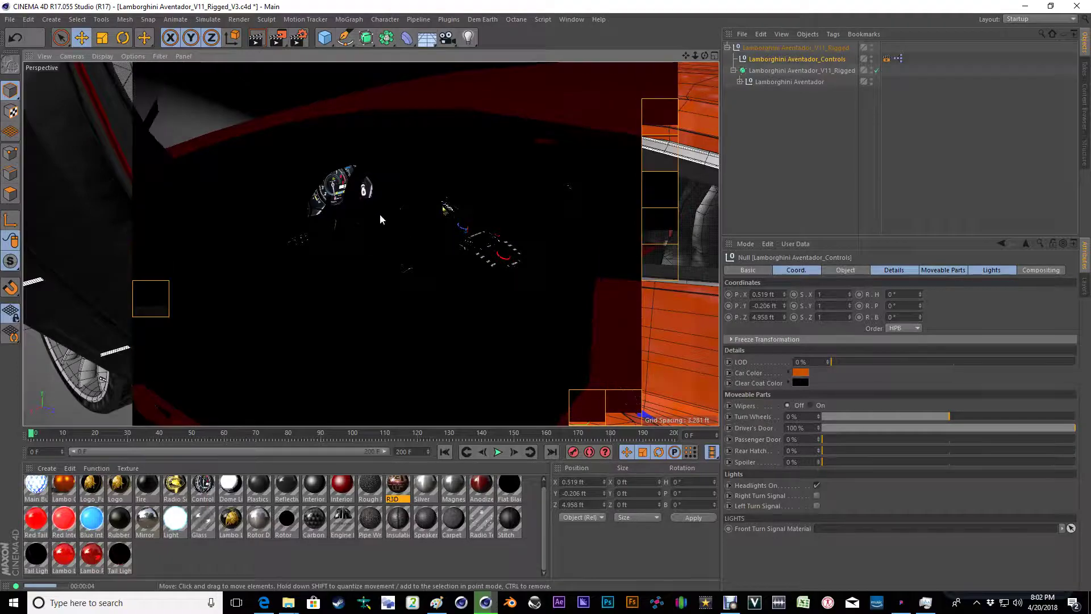
key(Escape)
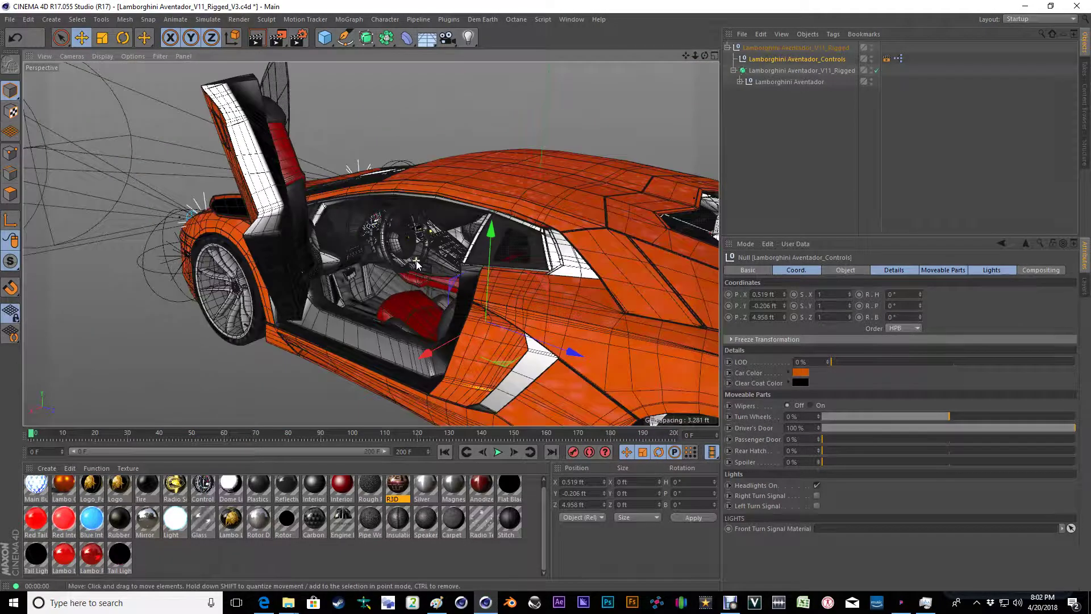
Close the Driver's Door to 0 % with the whole car in view.
alt+drag(416, 260, 476, 275)
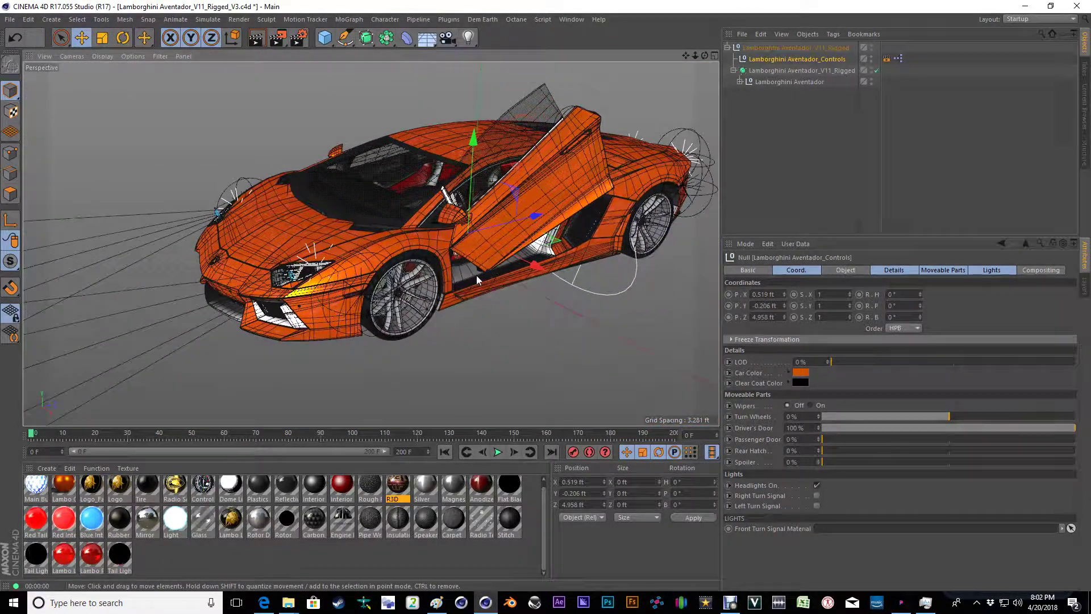
drag(1005, 428, 822, 428)
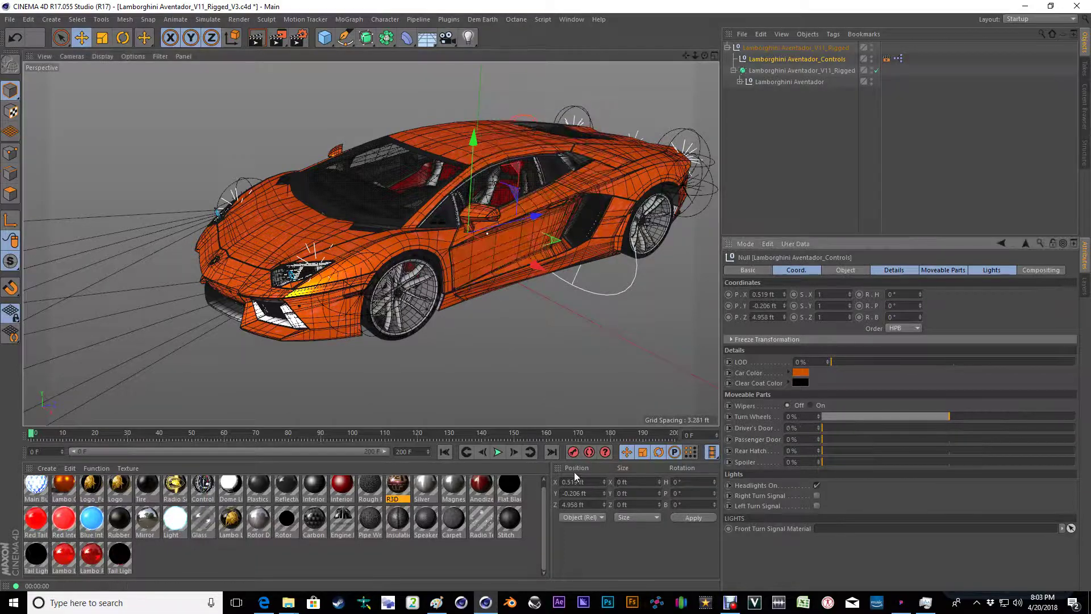
Enable the right and left turn signals and play the animation with the front of the car in view.
click(816, 496)
click(816, 506)
scroll(254, 296, up, 3)
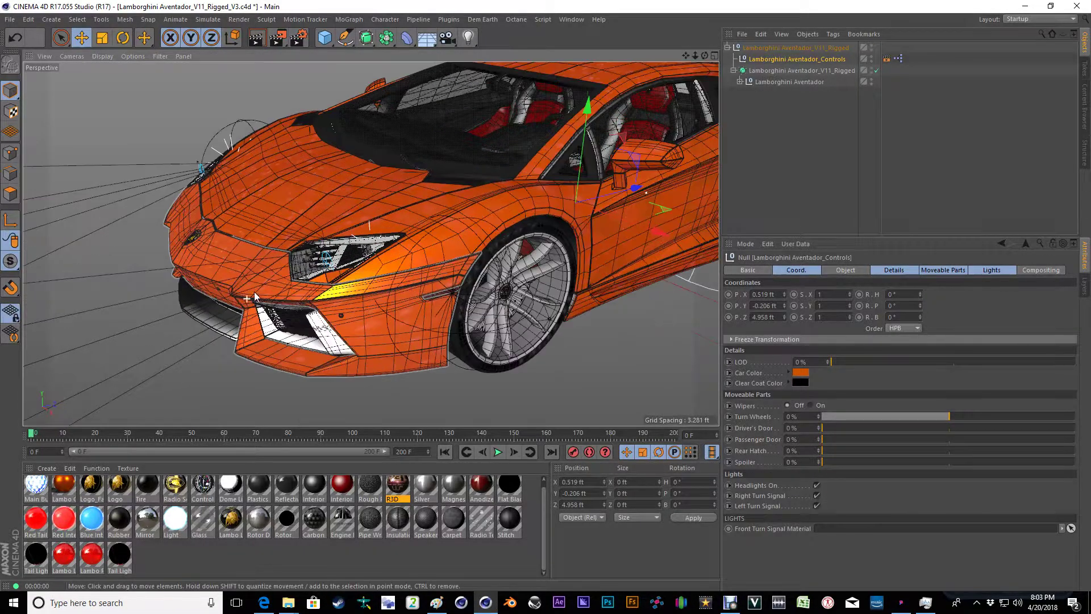
scroll(254, 296, down, 4)
click(498, 452)
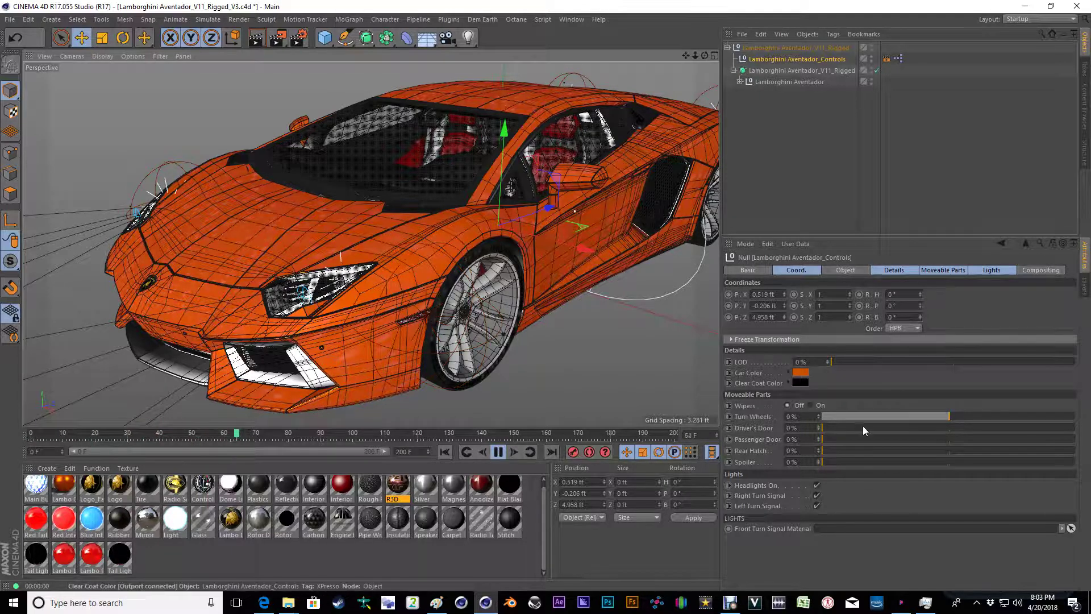
Switch the right and left turn signals off and on again while the animation plays.
click(816, 496)
click(817, 506)
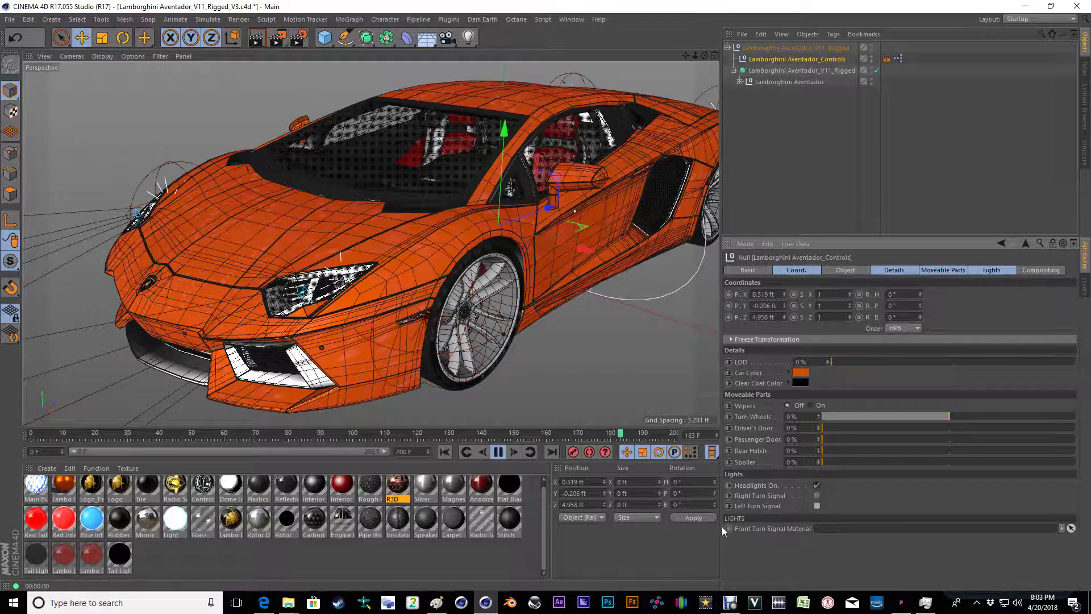
click(817, 507)
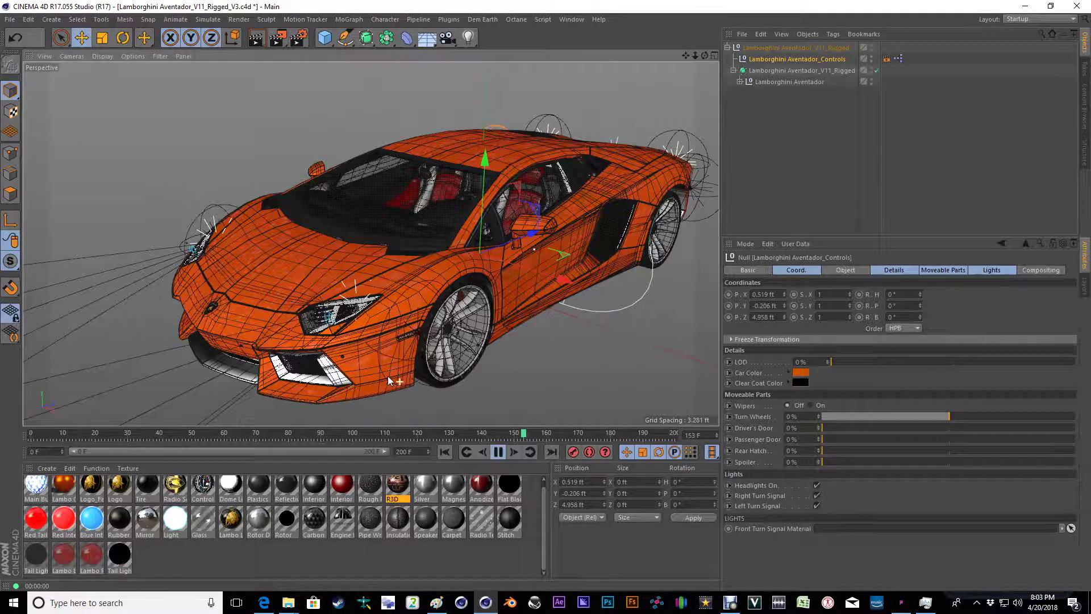
Stop the animation at frame 47 and render the front of the car with headlights and turn signals enabled.
click(498, 452)
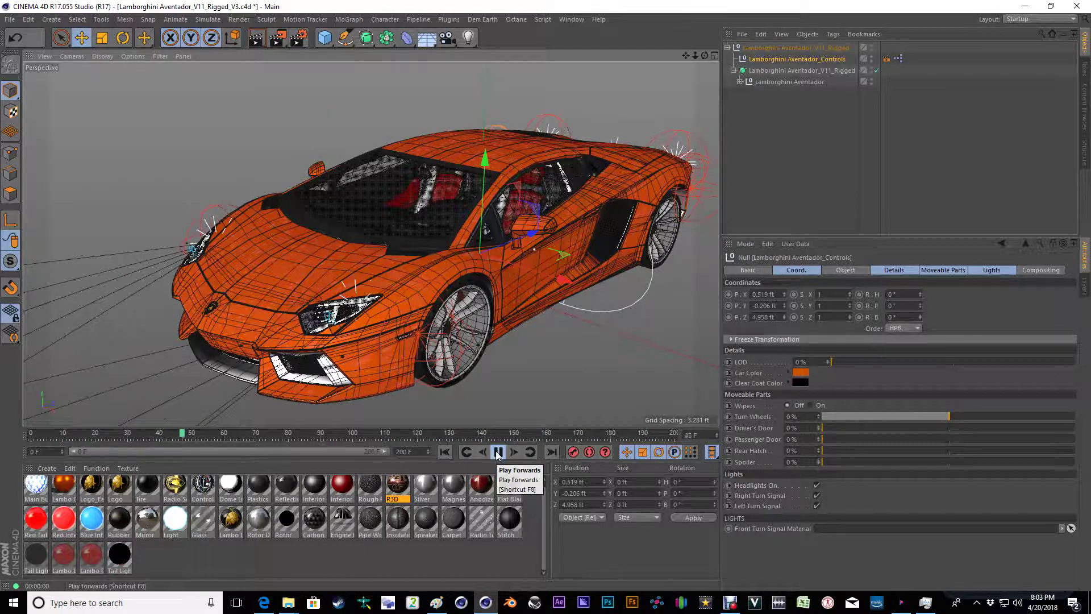
click(257, 39)
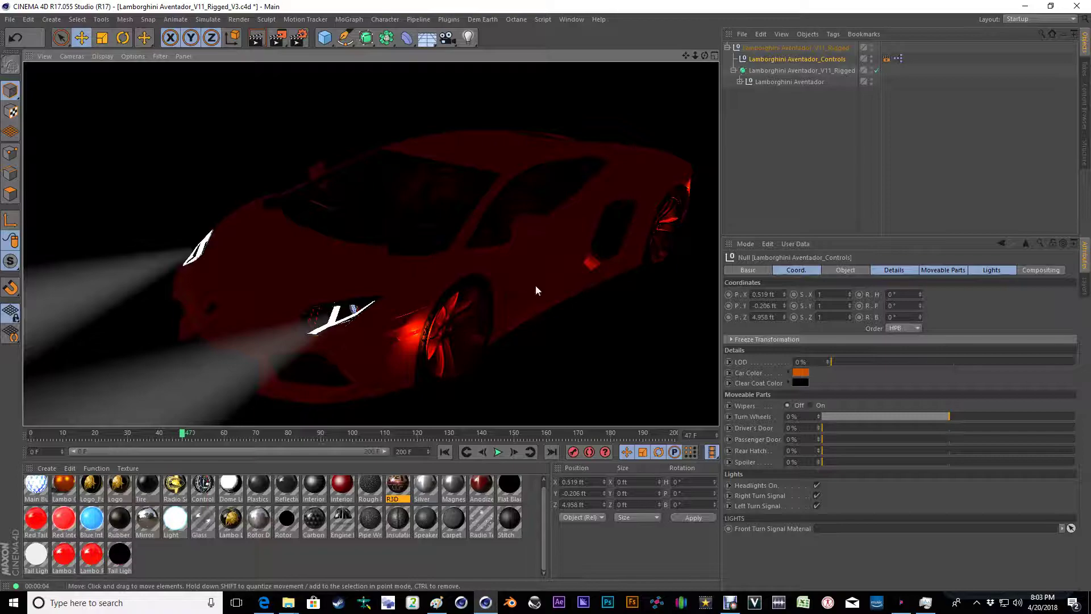
Render a rear three-quarter view of the car to check the tail lights and turn signals.
mouse_move(536, 286)
alt+mouse_down()
mouse_move(437, 254)
mouse_move(342, 260)
alt+mouse_up()
alt+drag(574, 350, 349, 340)
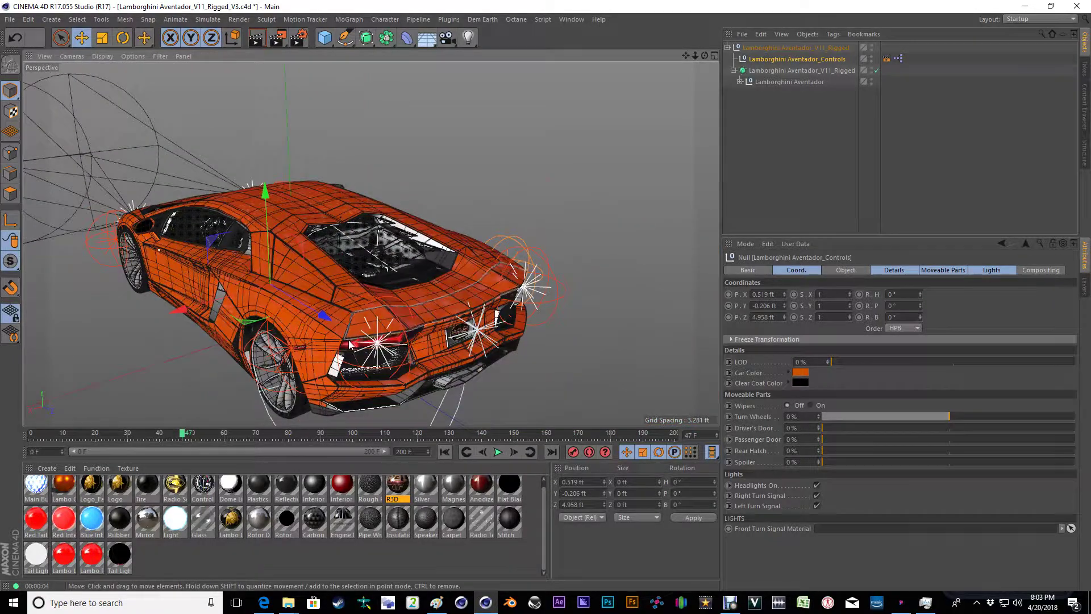
alt+middle_drag(349, 340, 352, 253)
scroll(351, 252, up, 2)
click(279, 42)
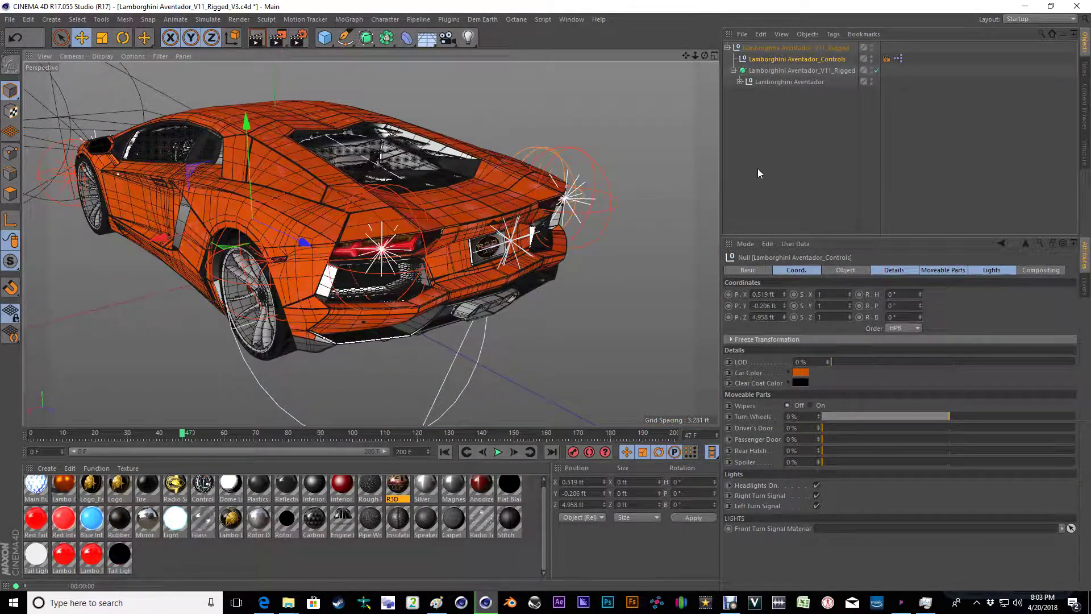
key(ctrl+r)
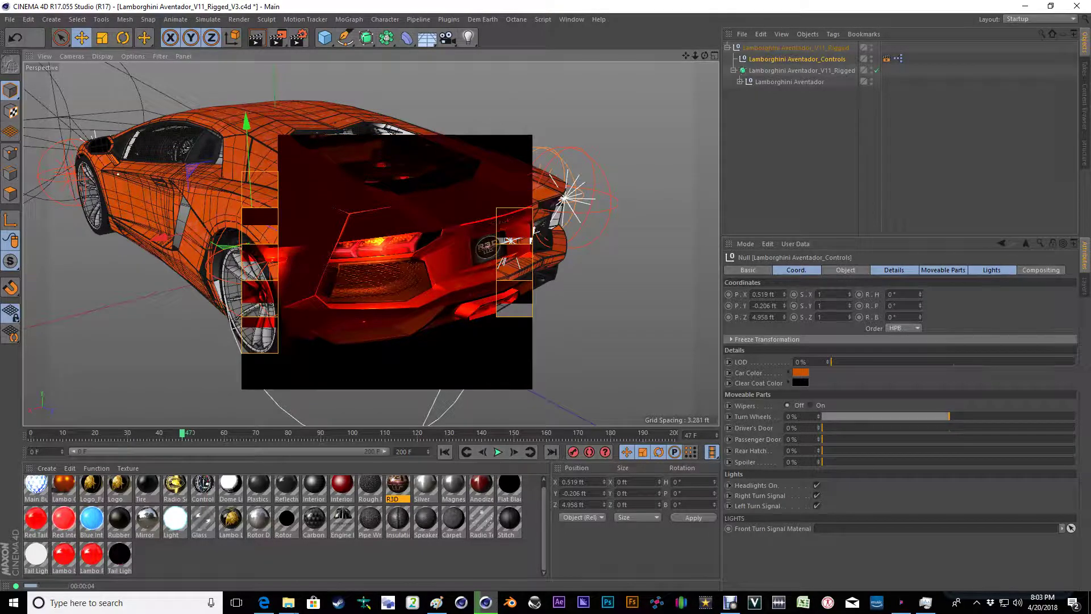
Turn off the left and right turn signals and the headlights, and return to a front view of the car.
click(818, 506)
click(818, 494)
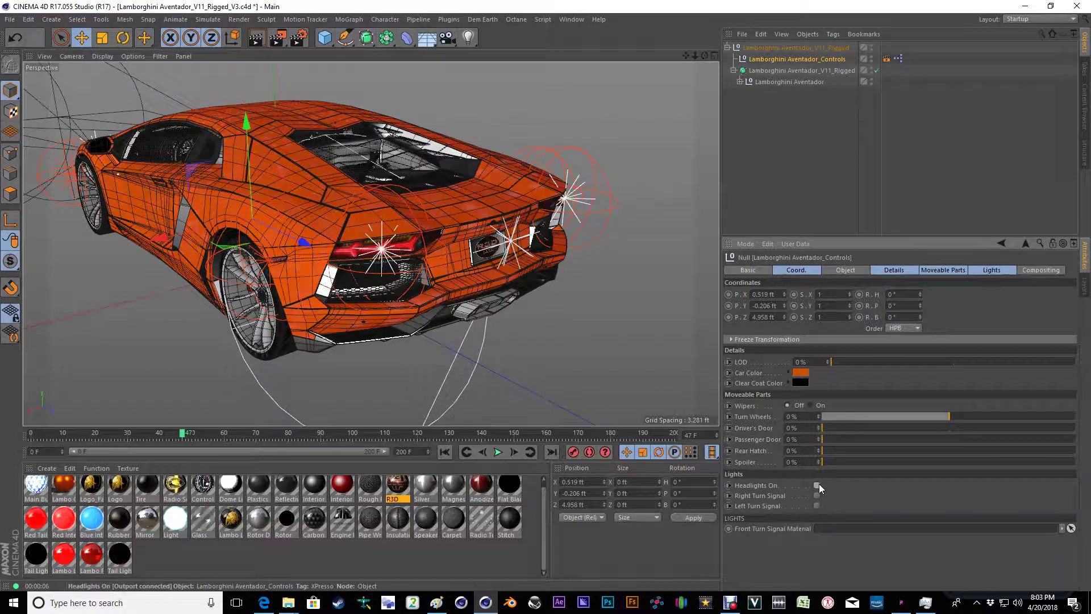
click(818, 485)
alt+right_drag(419, 268, 223, 188)
alt+drag(223, 187, 235, 312)
scroll(278, 290, up, 3)
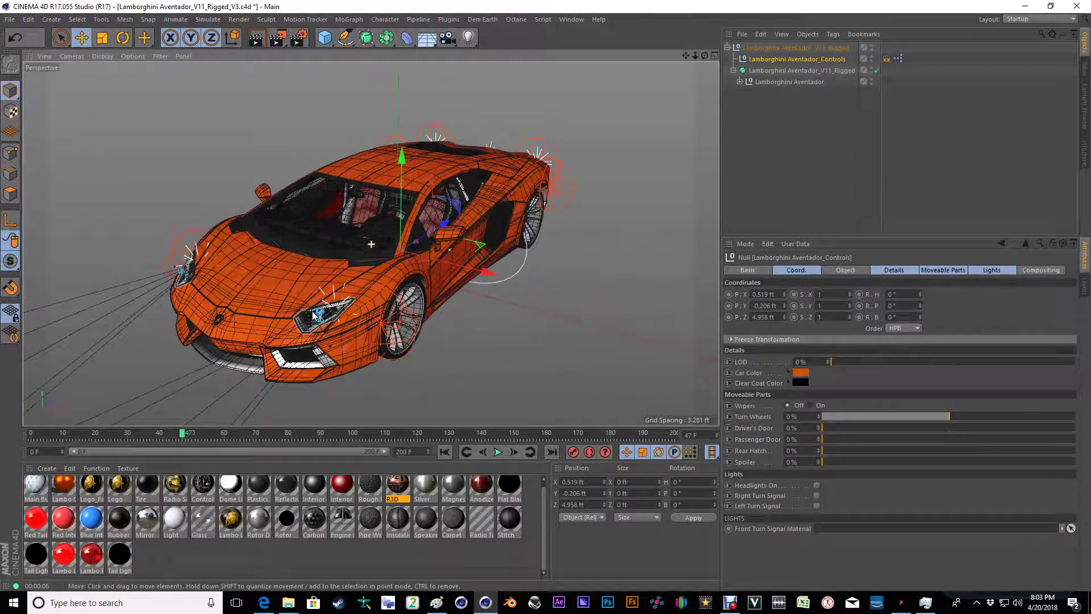